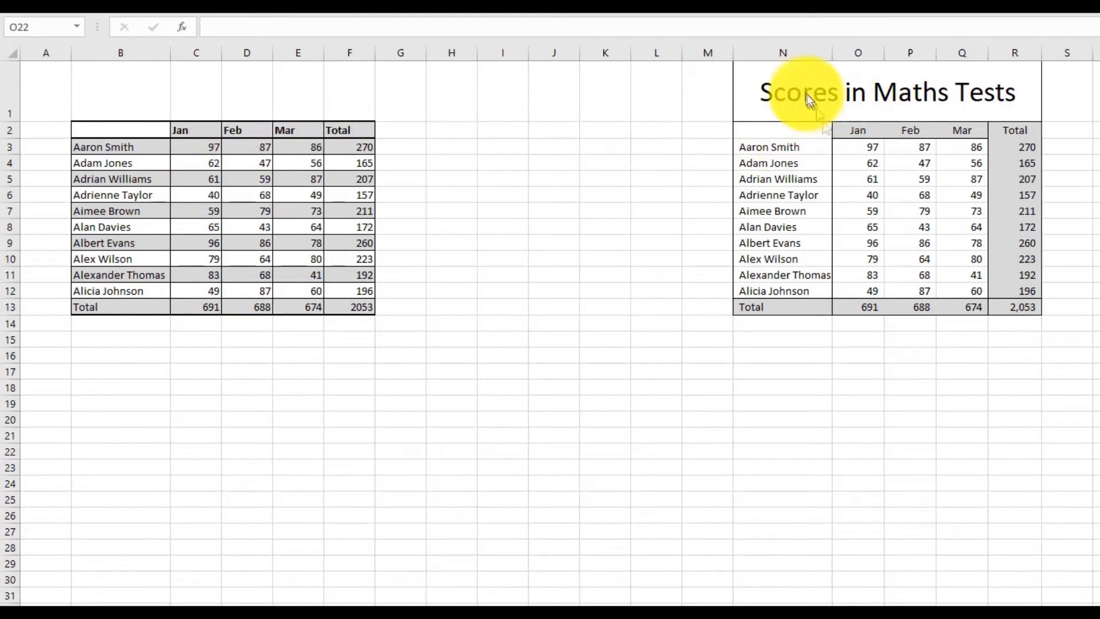
Examine the original plain table and the formatted Scores in Maths Tests table, including its title cell.
left_click_drag(805, 92, 905, 305)
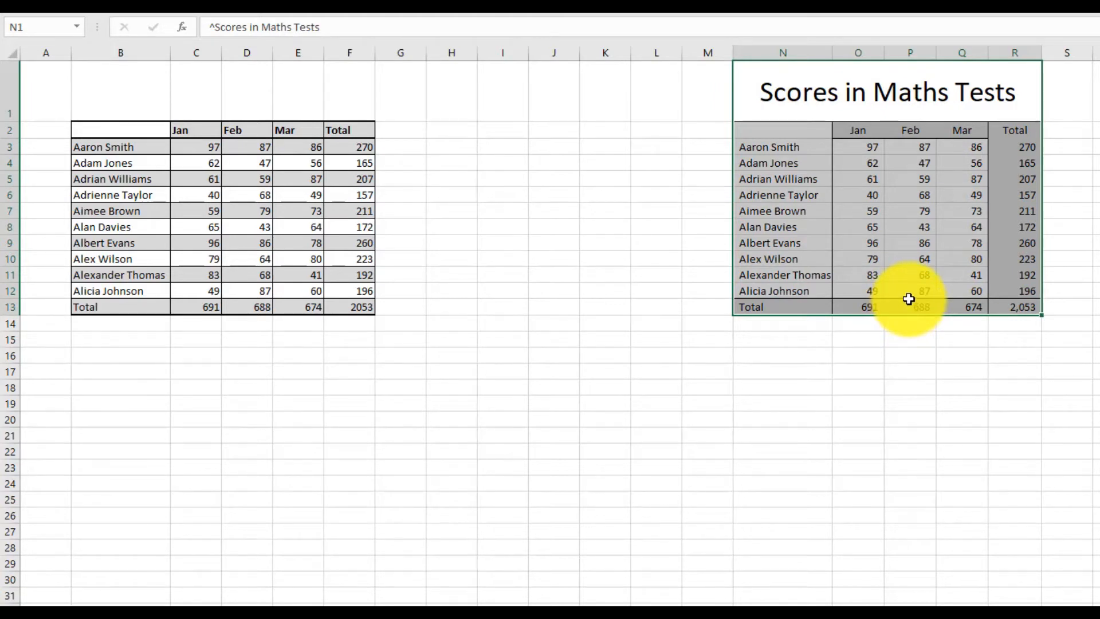
left_click(624, 181)
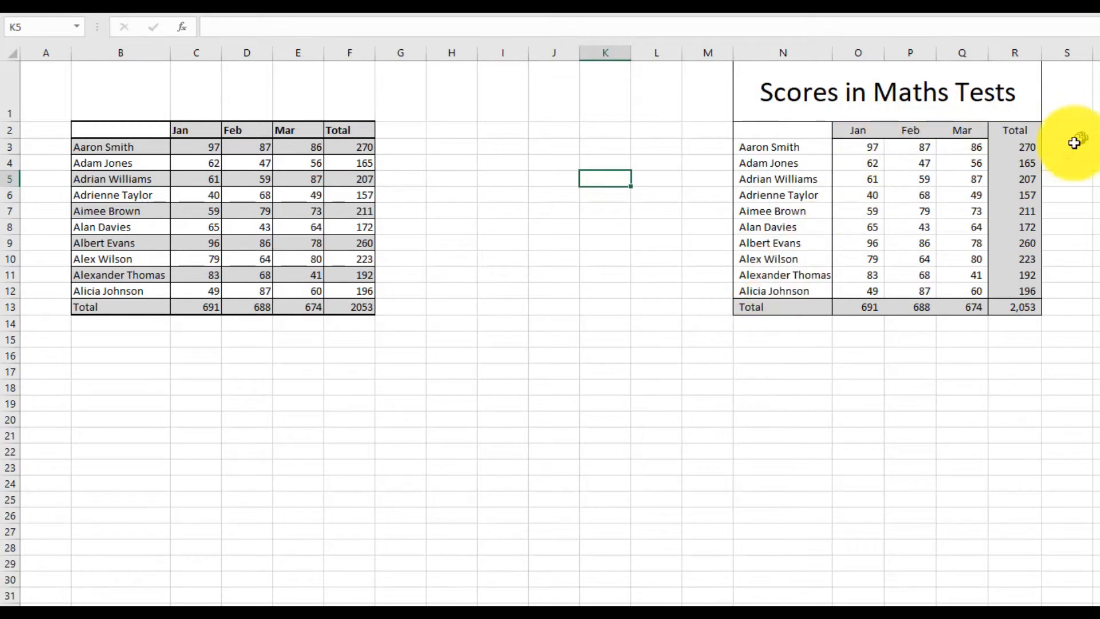
left_click(848, 94)
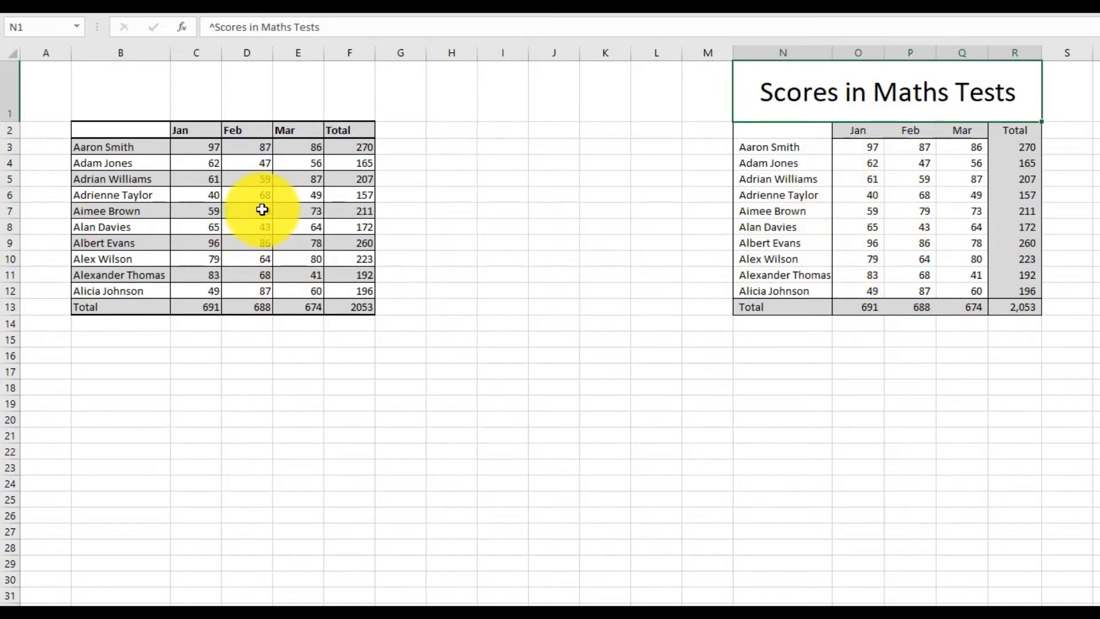
left_click(815, 210)
left_click(951, 231)
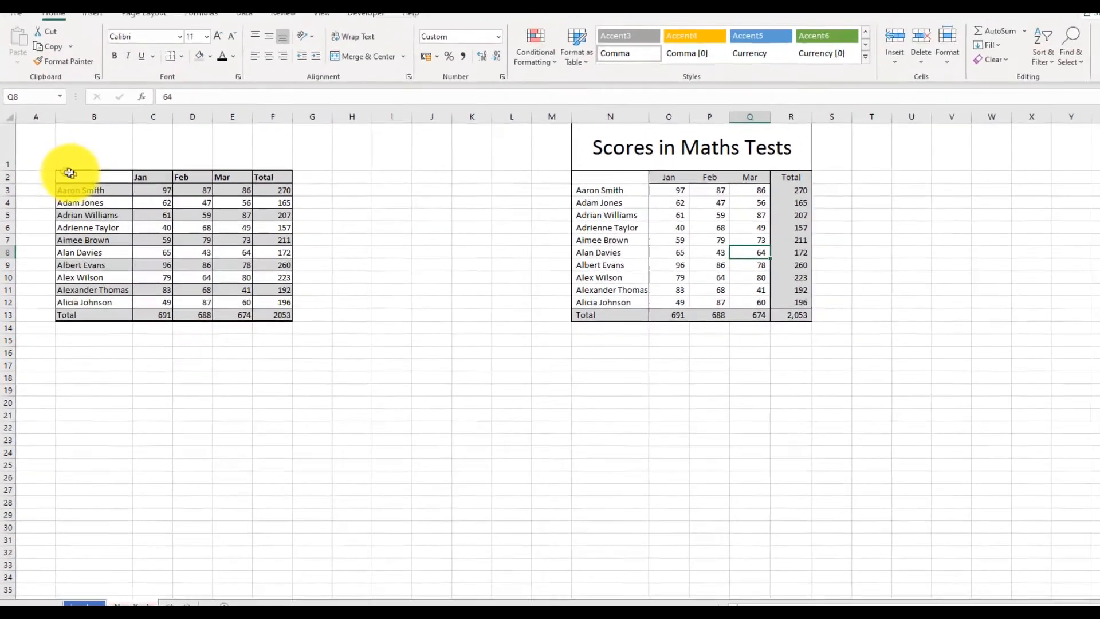
Copy the original table B2:F13 and paste it starting at cell B20.
left_click(96, 129)
mouse_move(72, 181)
left_mouse_down()
mouse_move(235, 313)
mouse_move(264, 315)
left_mouse_up()
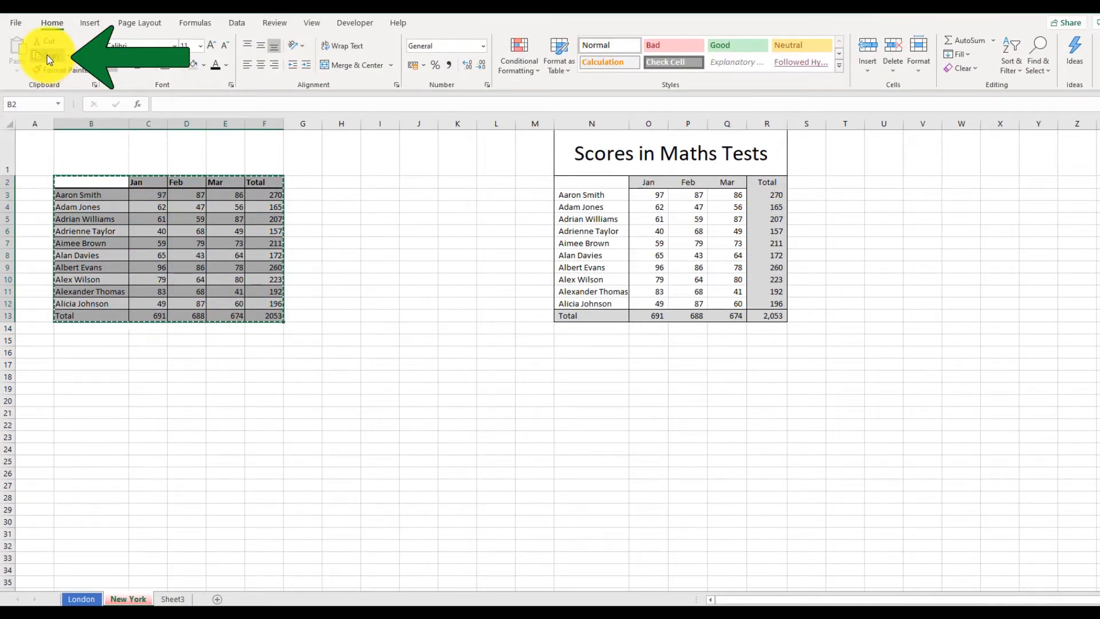
left_click(89, 400)
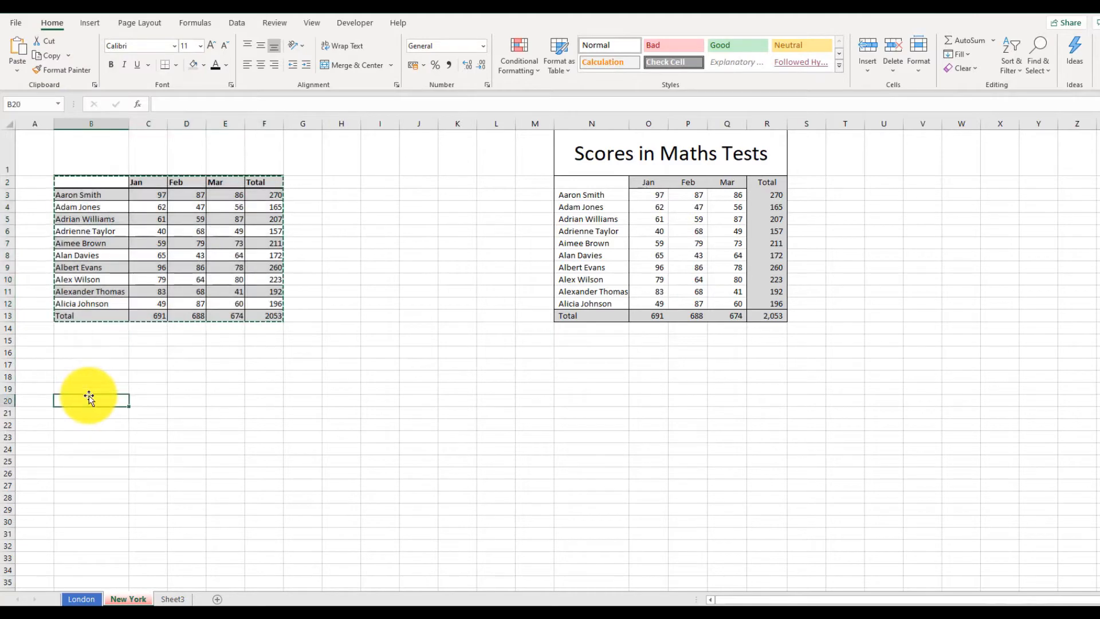
left_click(18, 52)
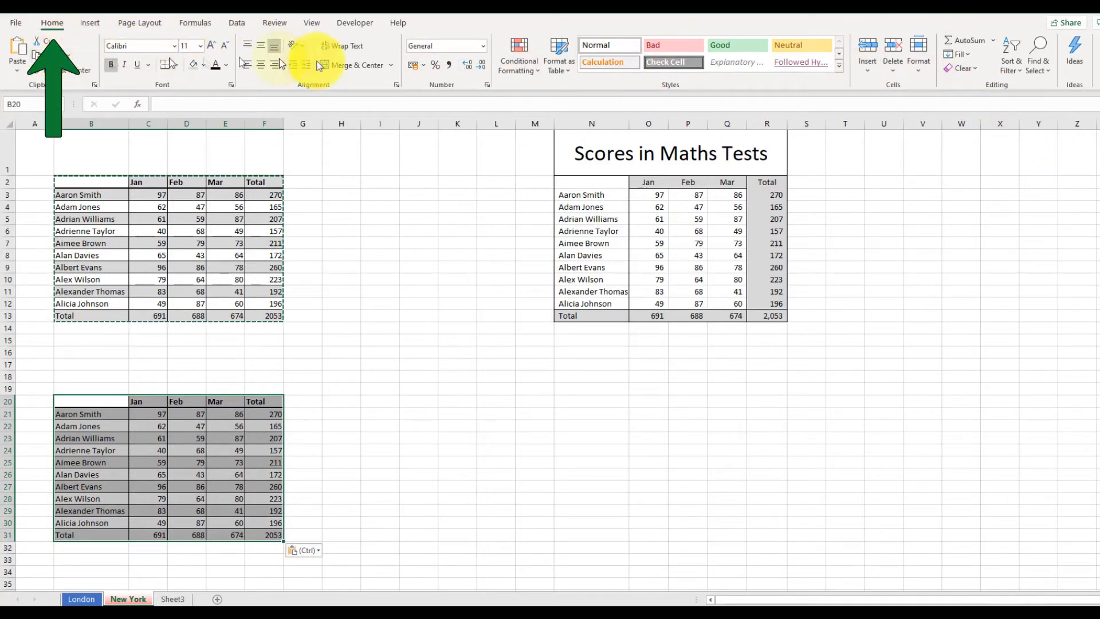
Clear all formatting from the pasted table copy at B20:F31.
left_click(977, 68)
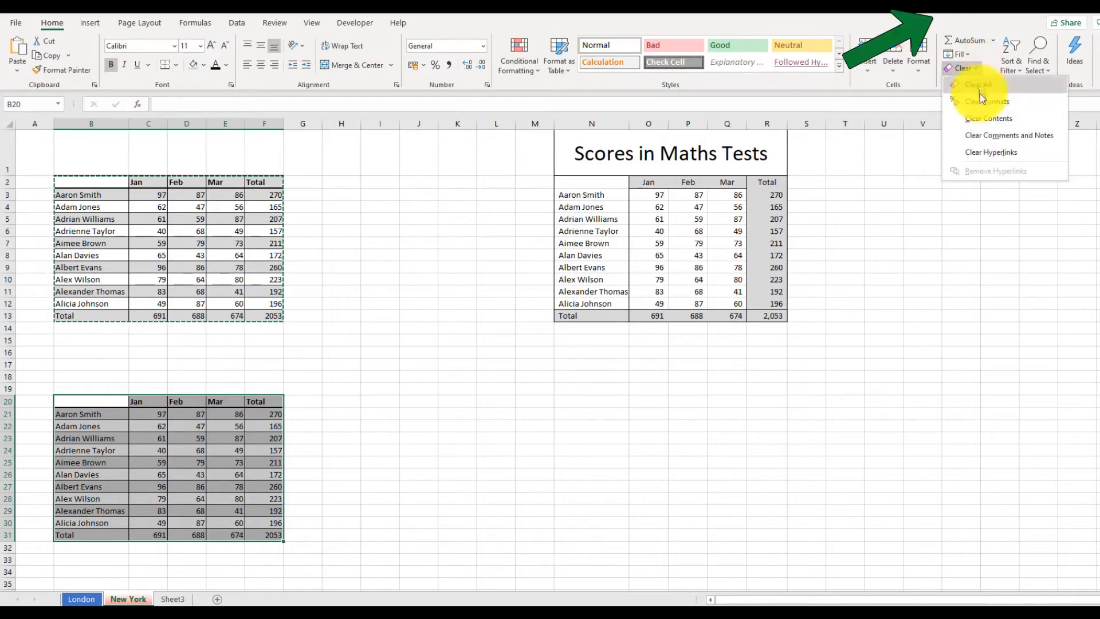
left_click(998, 106)
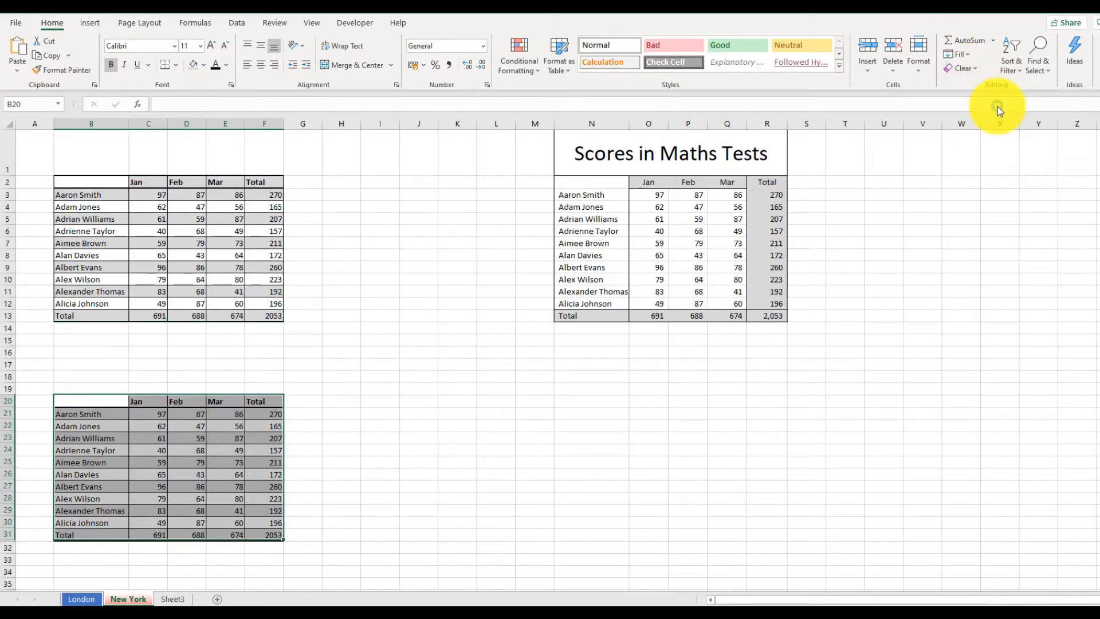
left_click(325, 465)
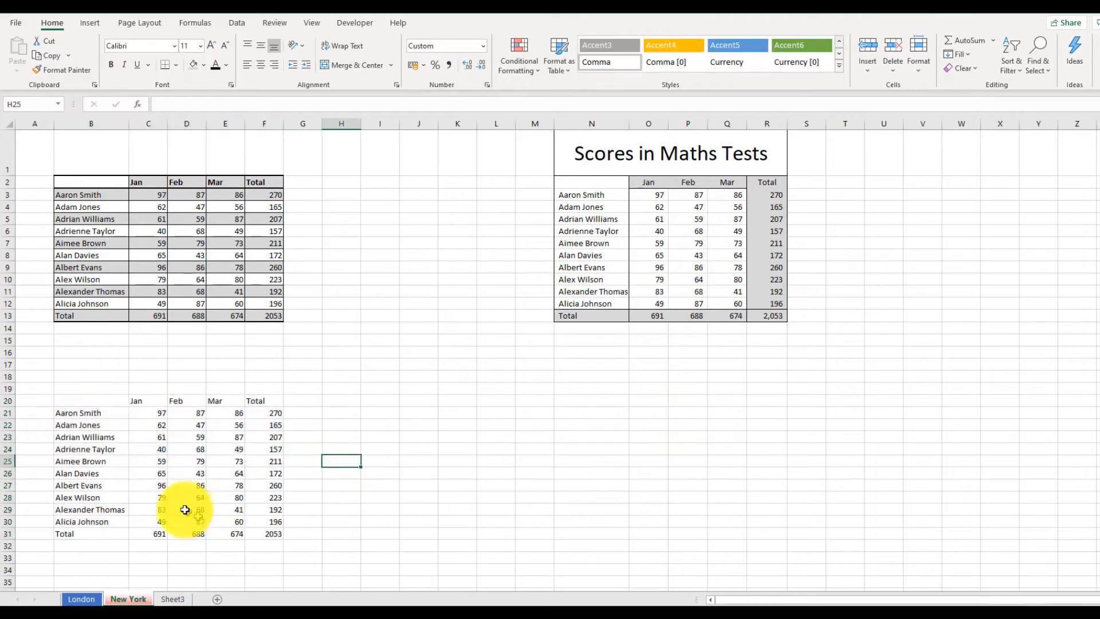
Copy the unformatted table B20:F31 and paste it starting at cell N20.
left_click_drag(57, 395, 261, 534)
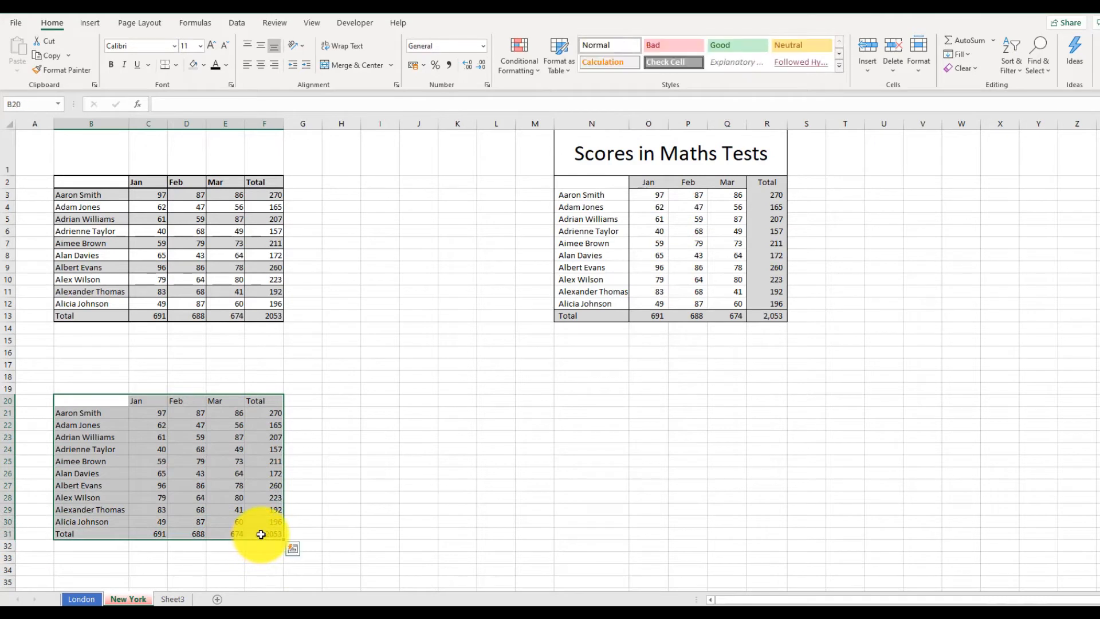
left_click(50, 55)
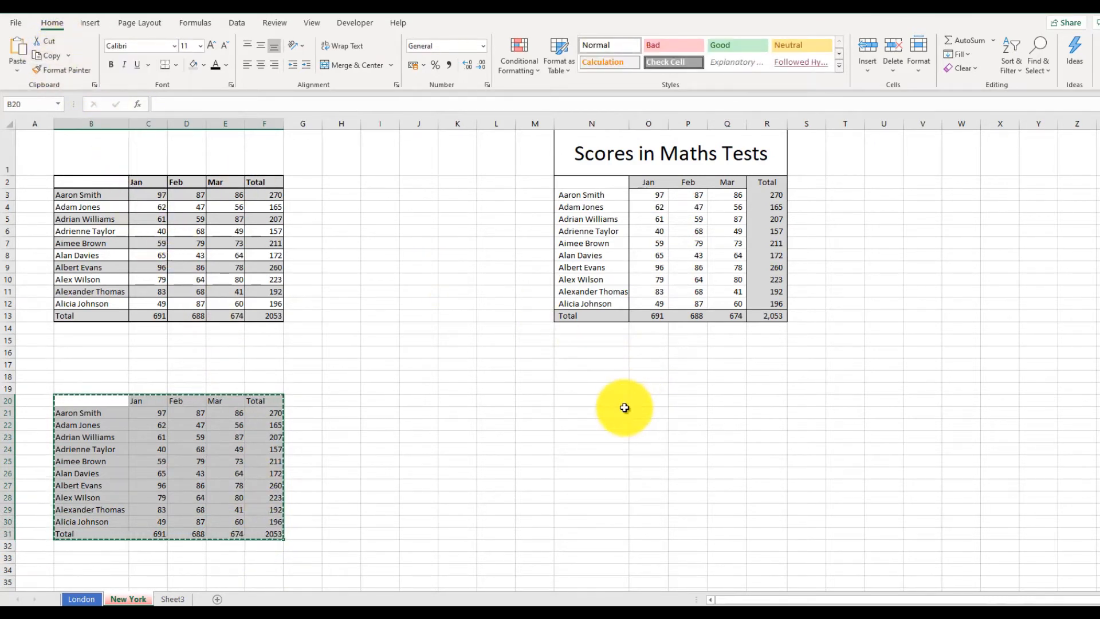
left_click(606, 401)
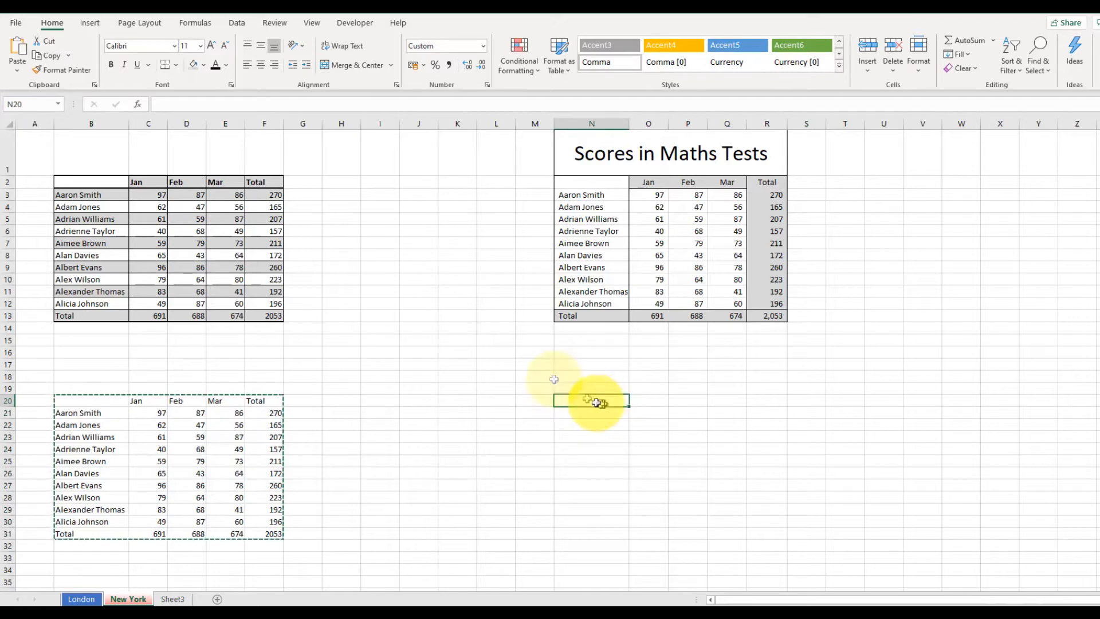
left_click(32, 54)
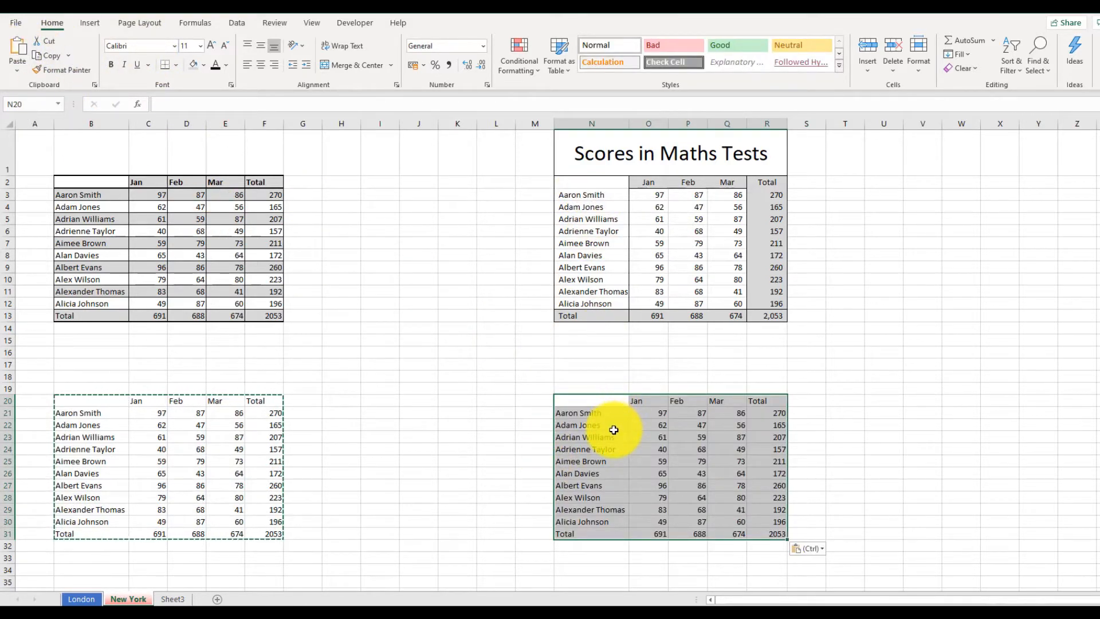
left_click(885, 450)
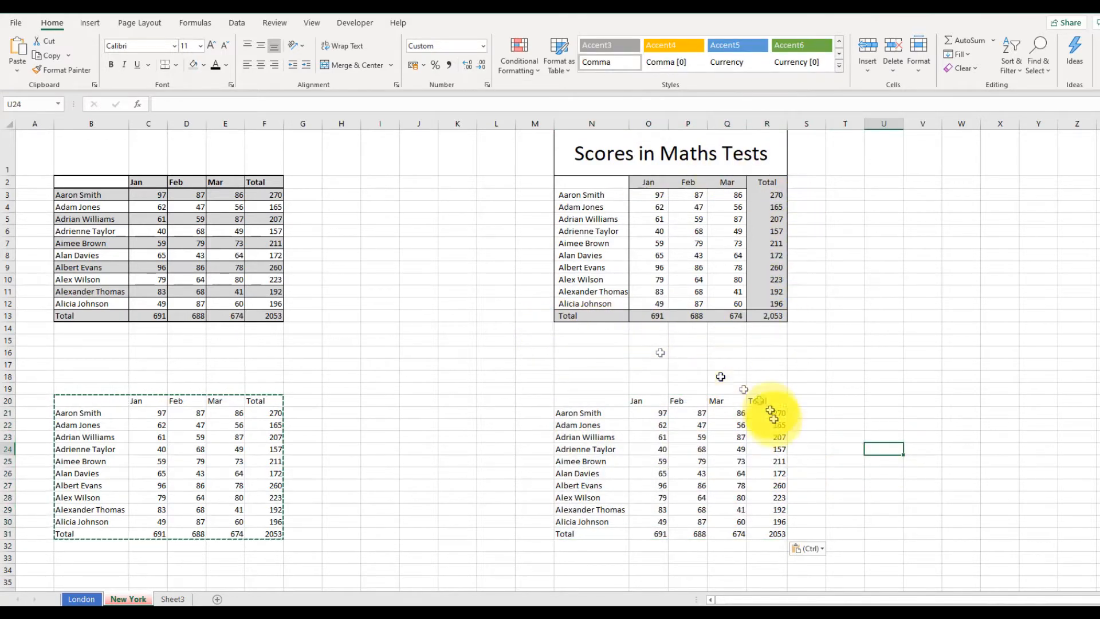
Fill the month and Total header cells O20:R20 with light grey.
left_click_drag(660, 401, 775, 401)
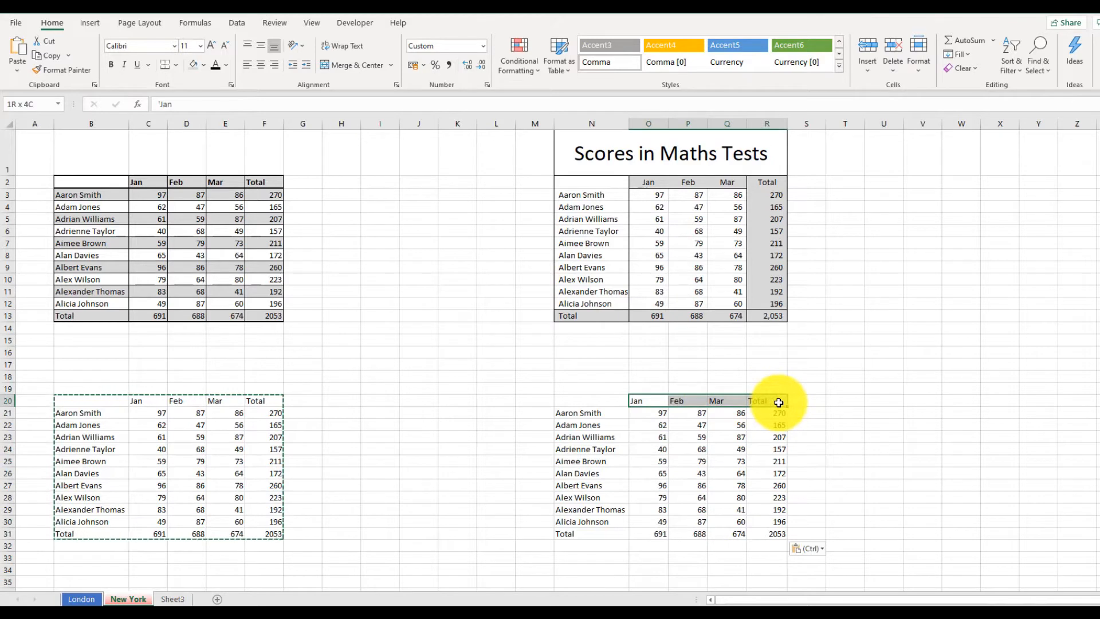
left_click(203, 65)
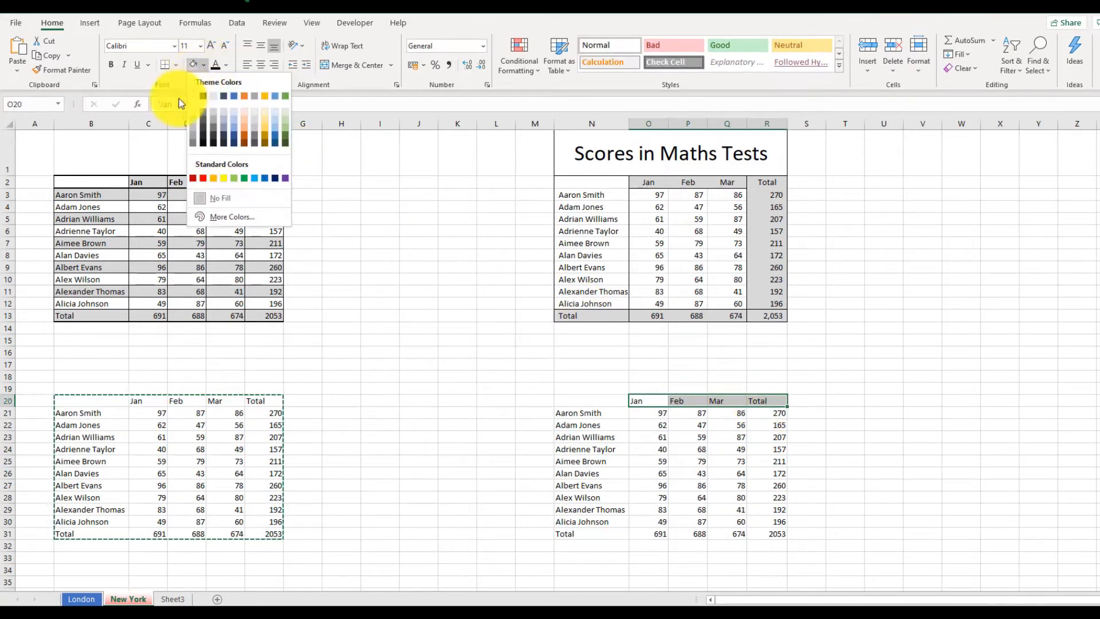
left_click(193, 124)
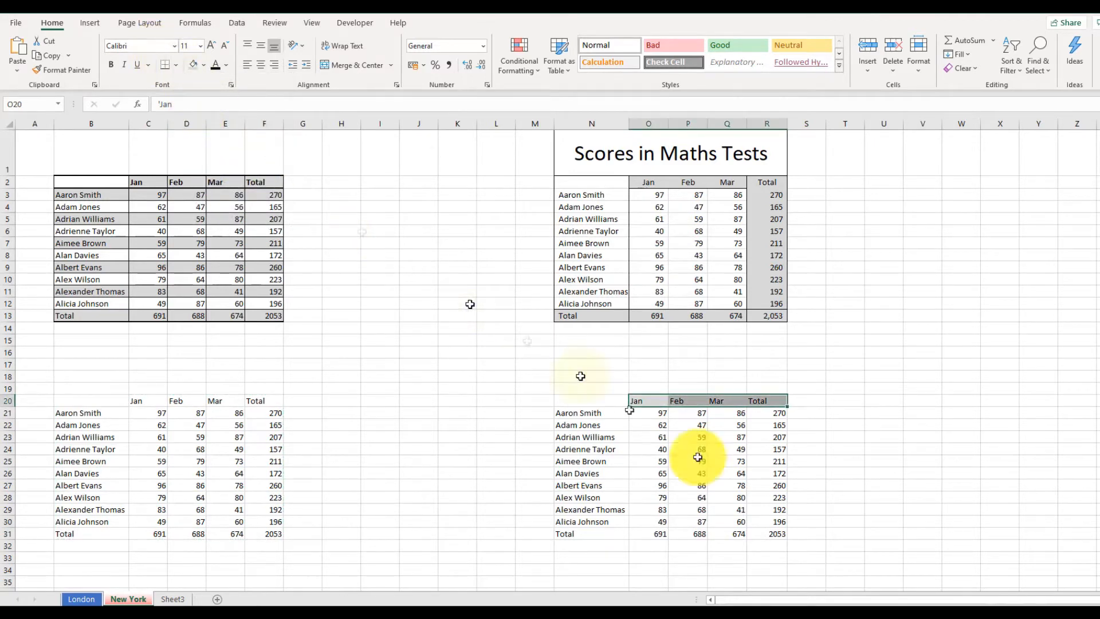
Apply the same light grey fill to the Total column R20:R31 and the totals row N31:R31.
left_click_drag(768, 401, 758, 534)
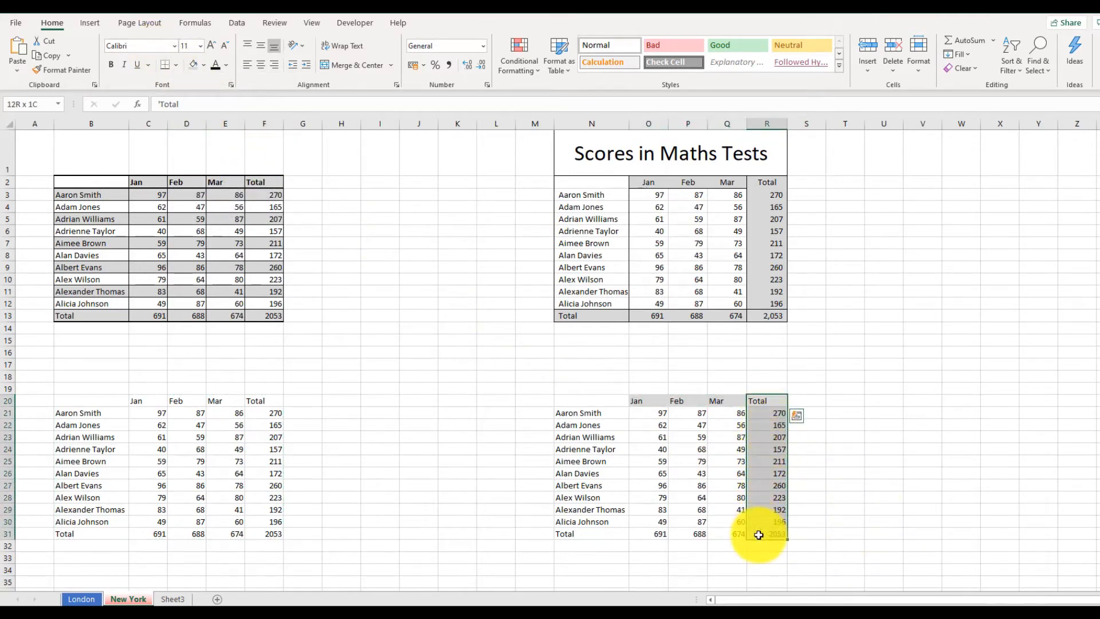
left_click(193, 65)
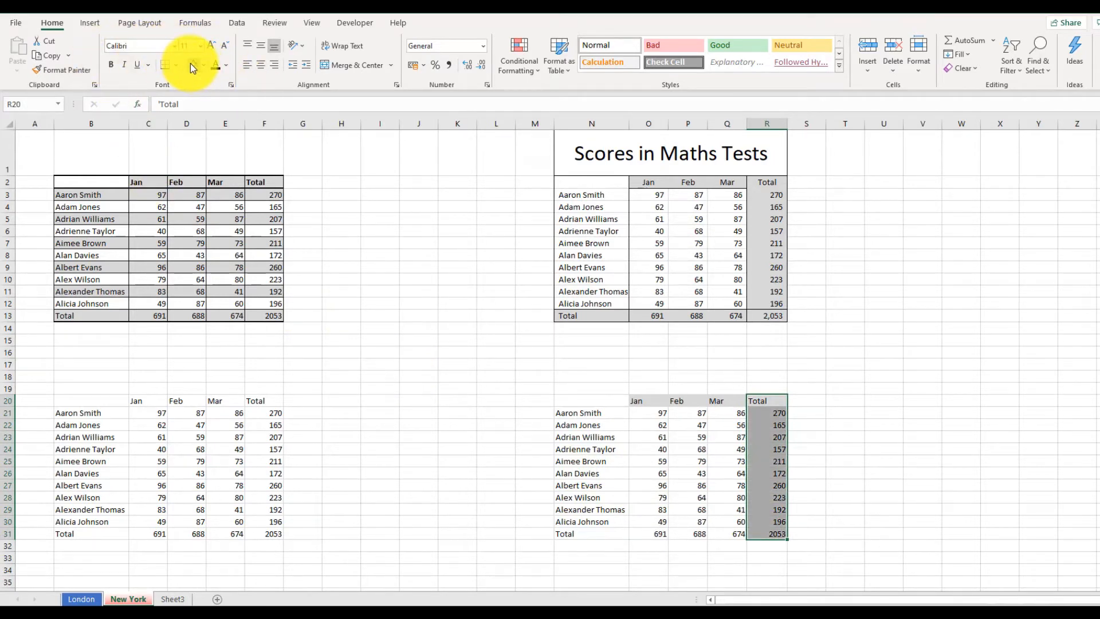
left_click_drag(585, 535, 768, 535)
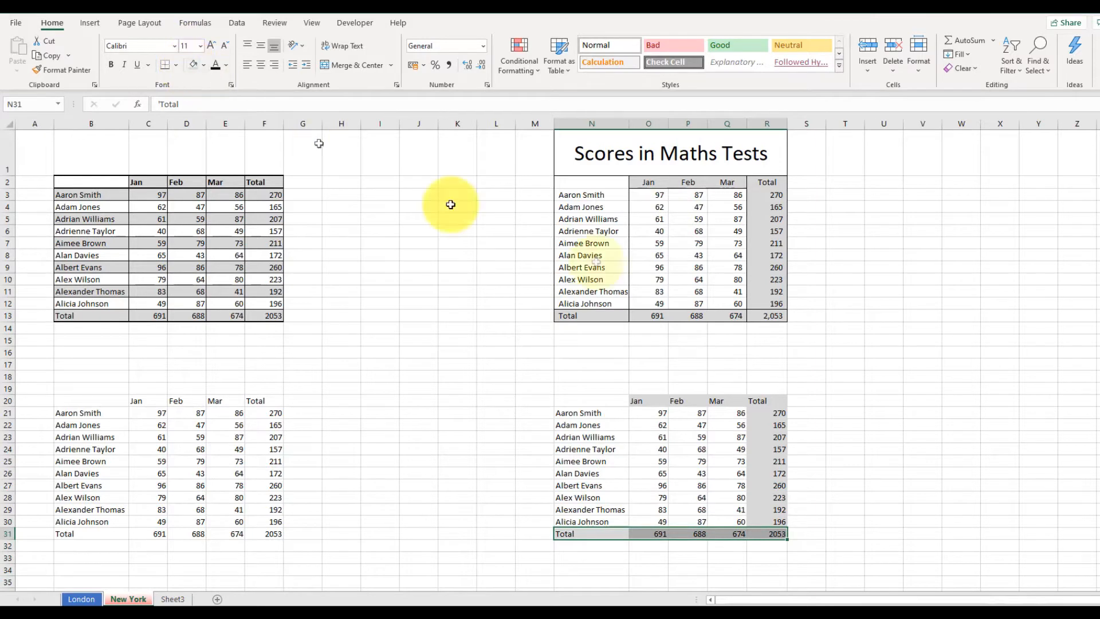
left_click(961, 413)
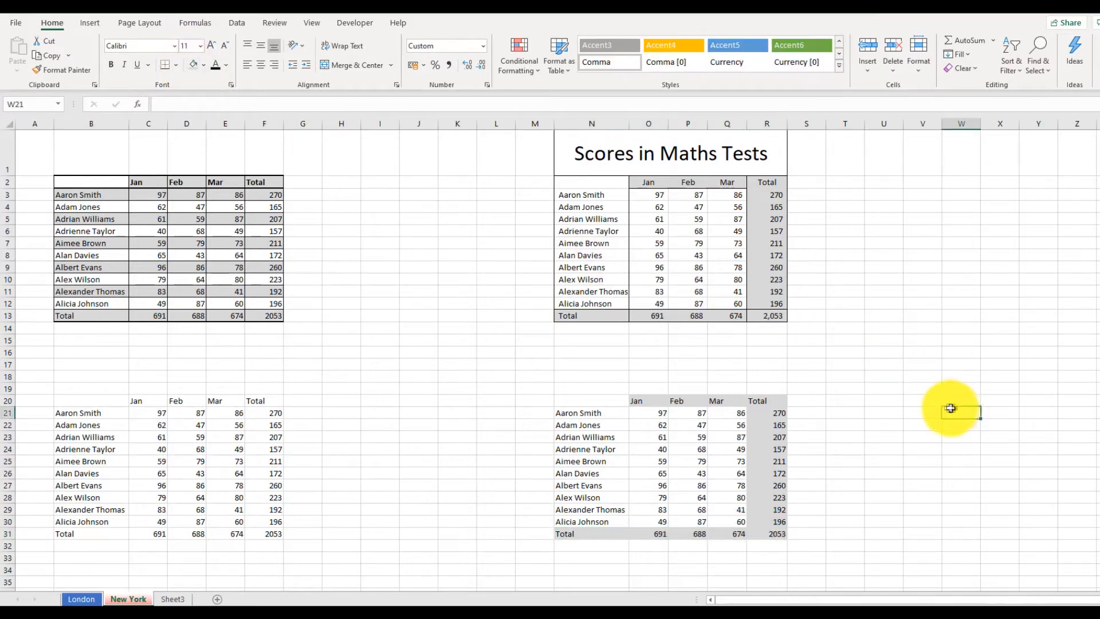
Enter the title Scores in Maths Tests in cell N19.
left_click(615, 389)
type("Scores in")
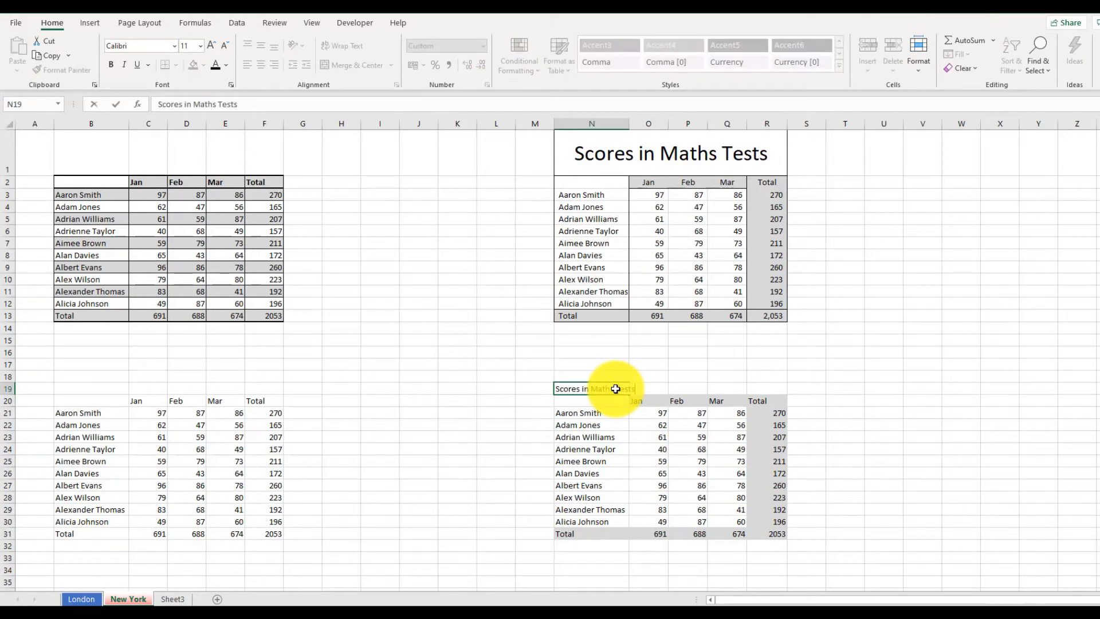
key("Return")
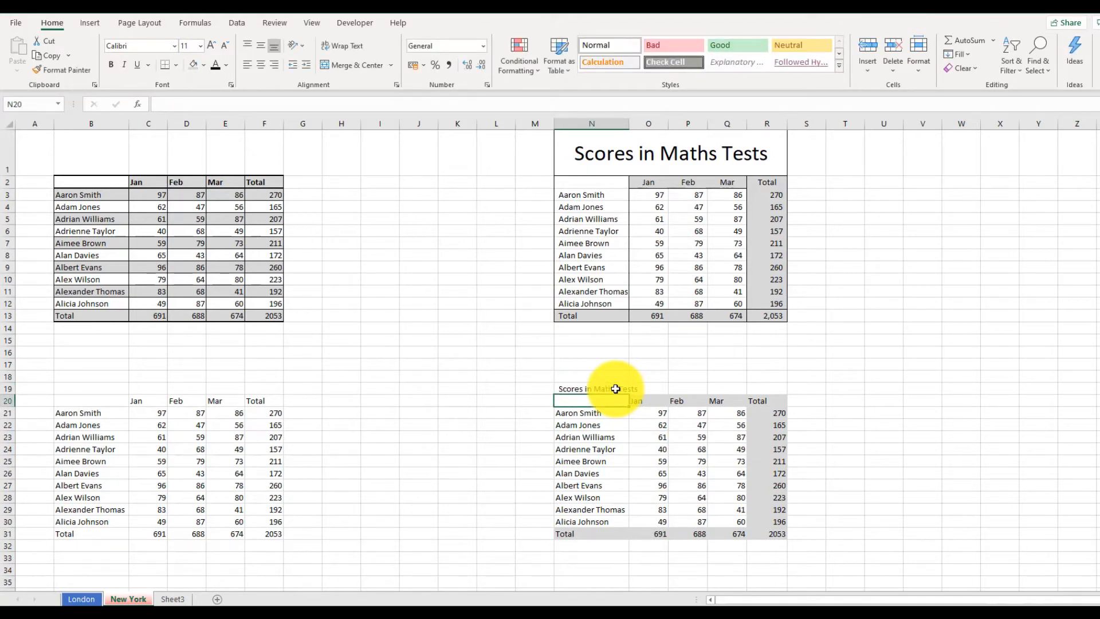
Merge and center the title across cells N19:R19.
left_click(615, 388)
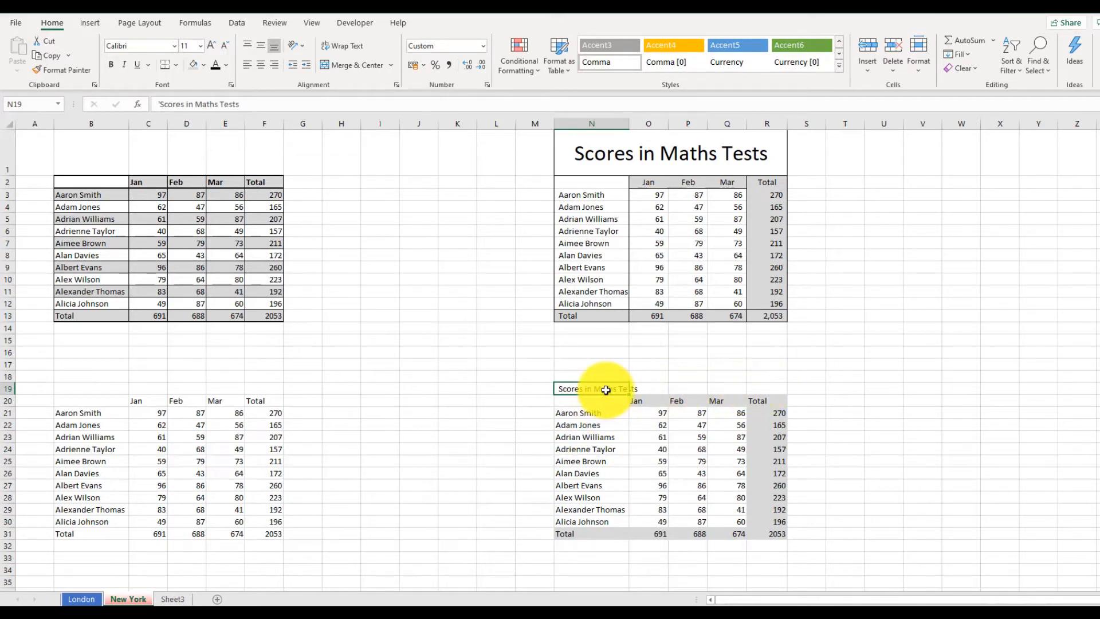
left_click_drag(608, 391, 763, 394)
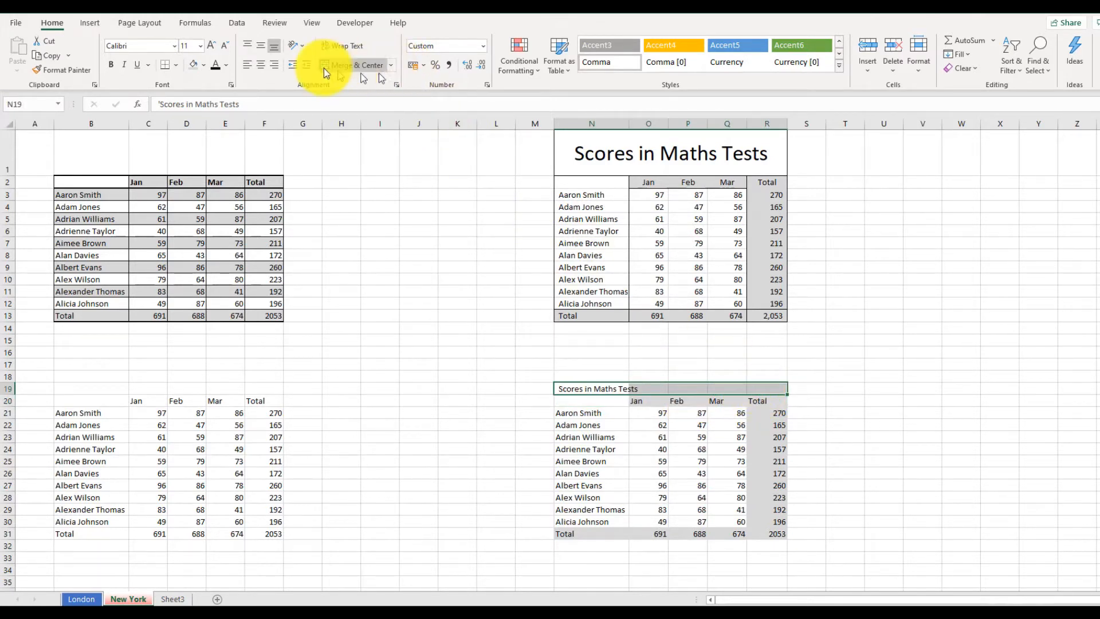
left_click(346, 66)
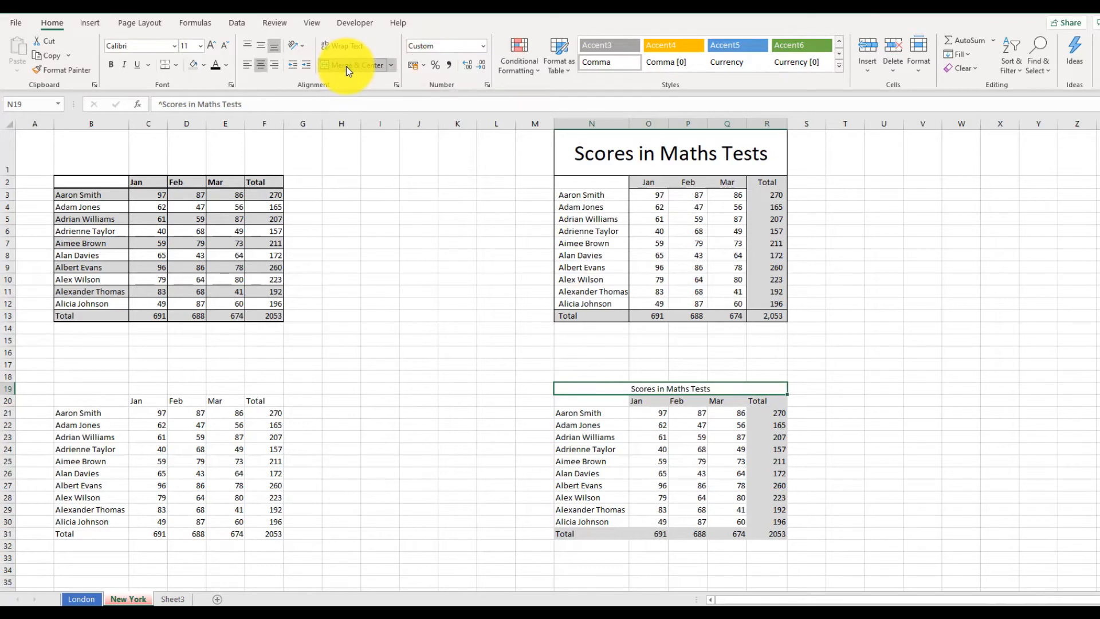
Inspect the new merged title cell and the original table's title cell.
left_click(728, 377)
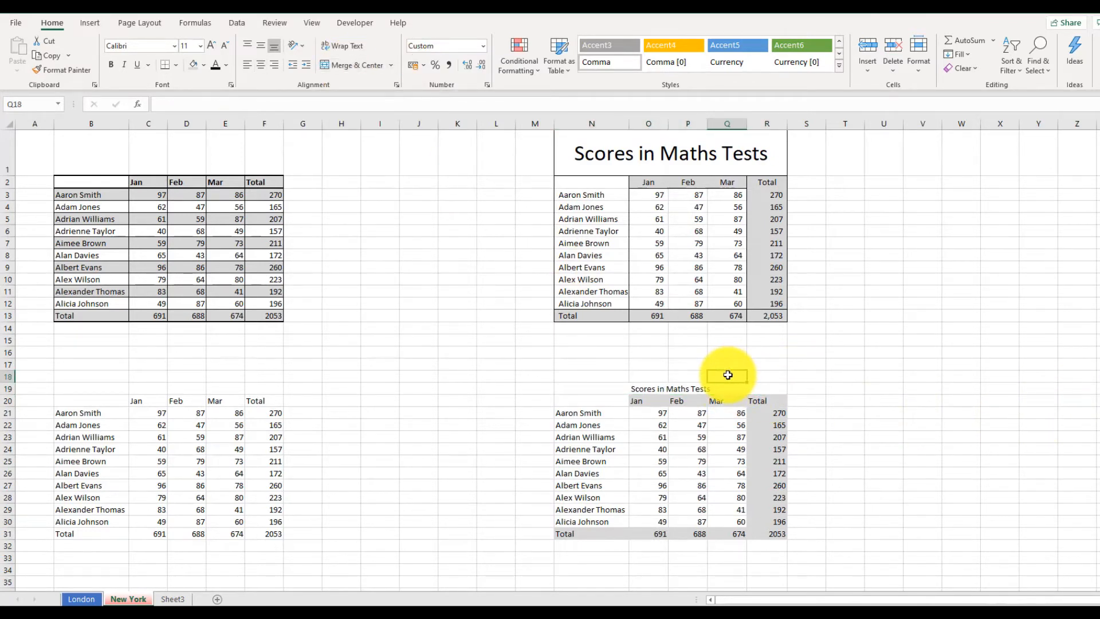
key("Down")
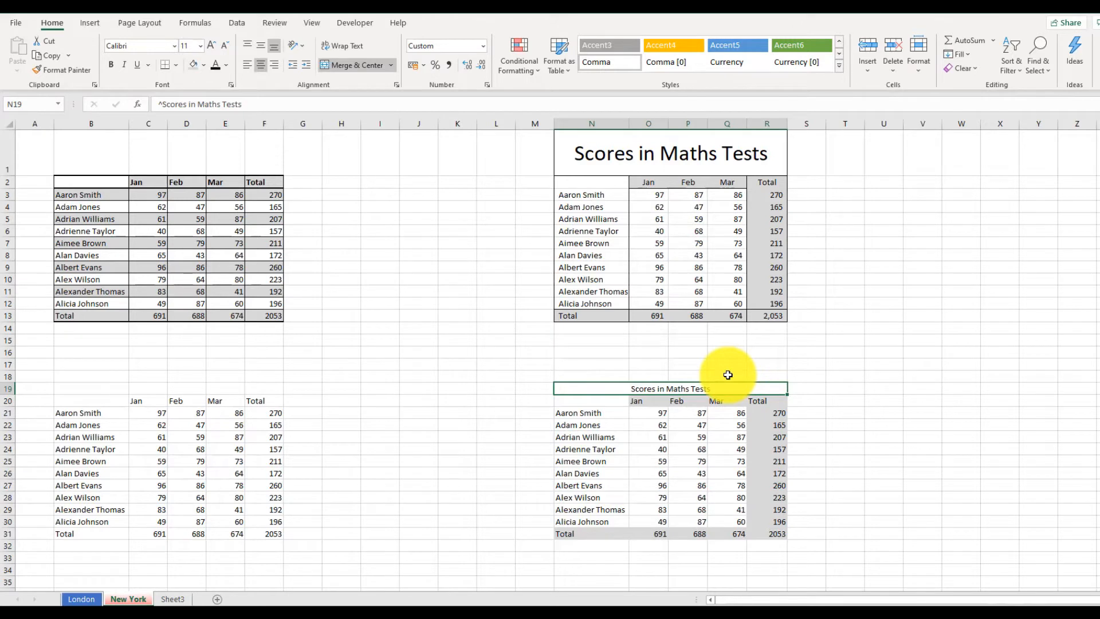
key("Down")
key("Left")
key("Left")
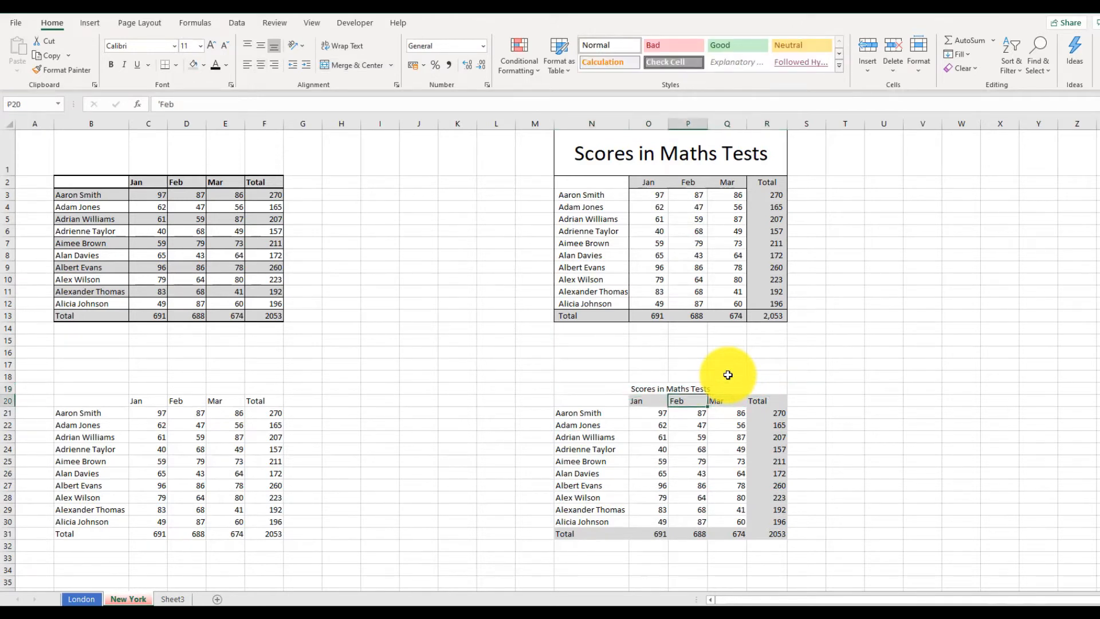
left_click(702, 385)
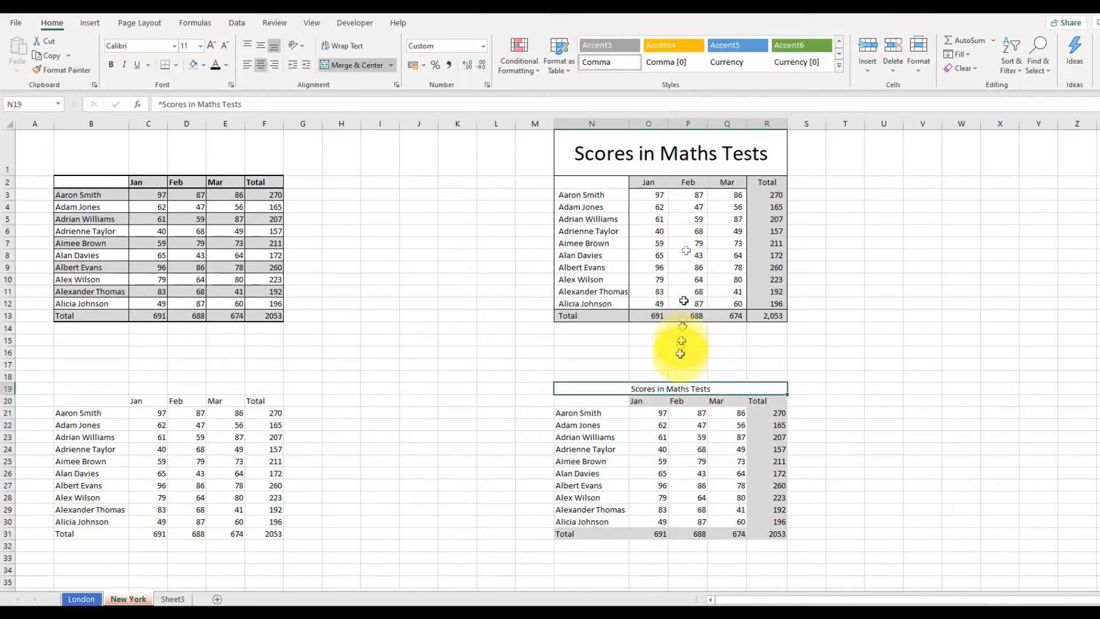
left_click(684, 149)
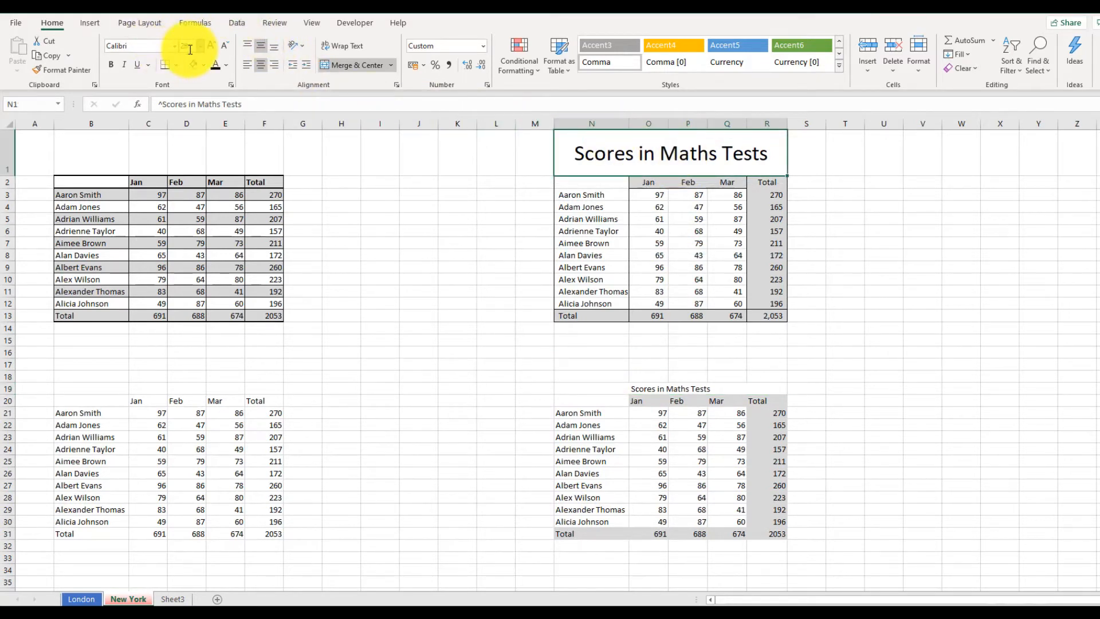
Set the merged title's font size to 28.
left_click(636, 393)
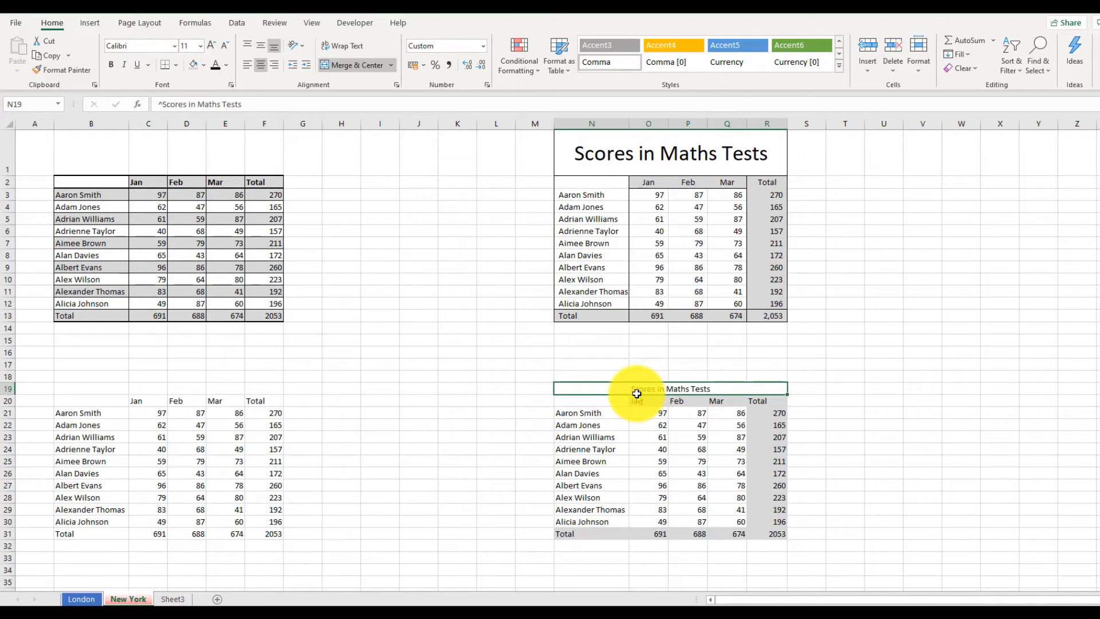
left_click(200, 46)
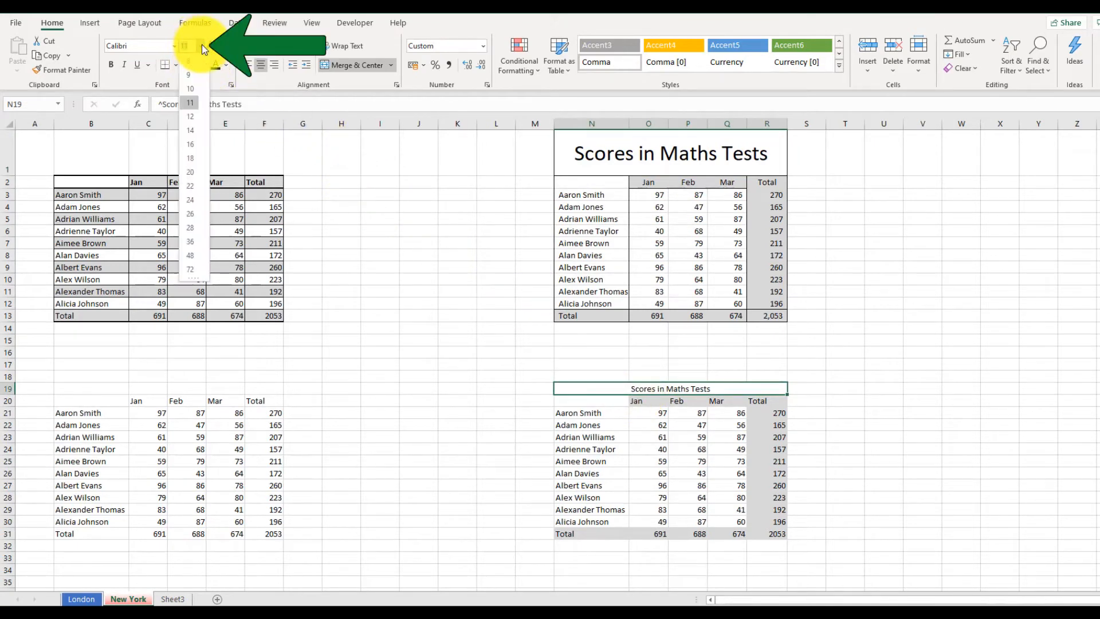
left_click(196, 228)
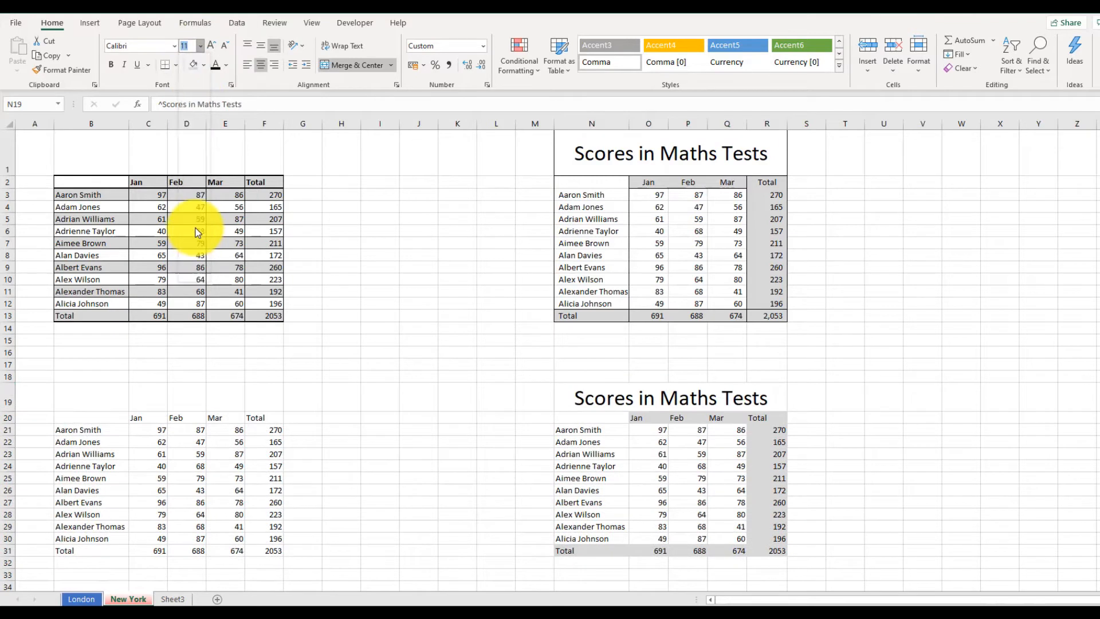
Format the grand total in R31 with a thousands separator and no decimal places.
left_click(879, 458)
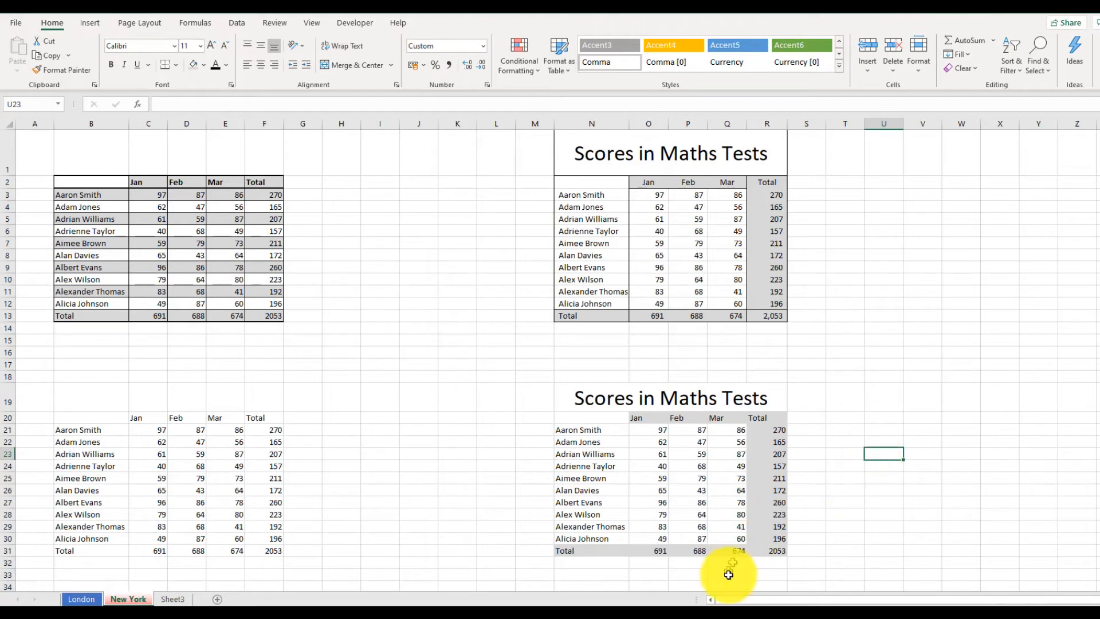
left_click(764, 549)
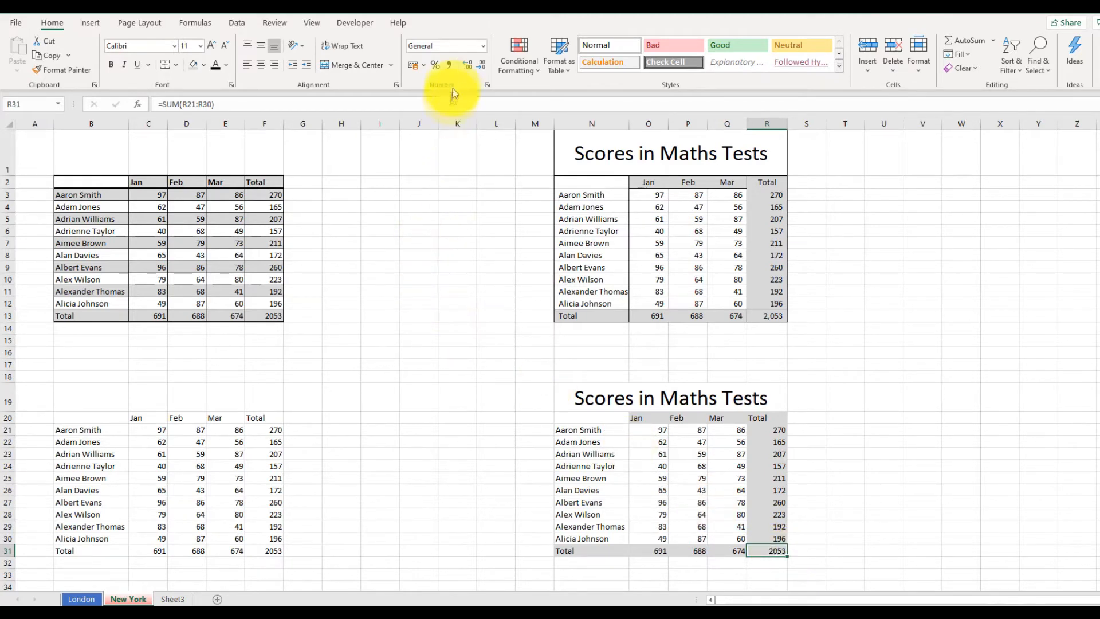
left_click(453, 65)
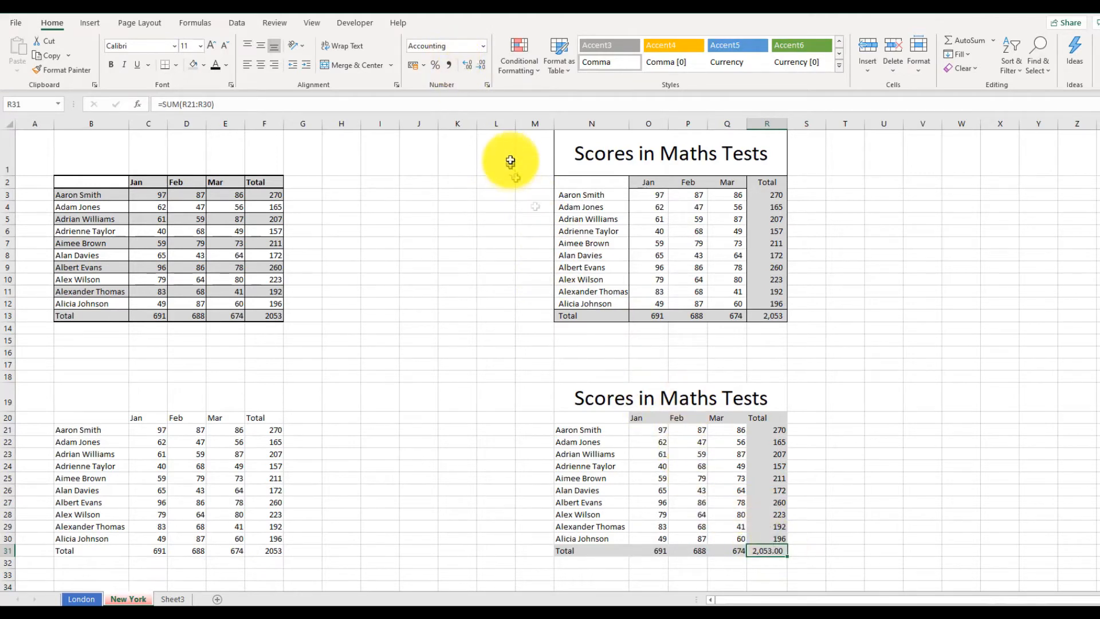
left_click(483, 65)
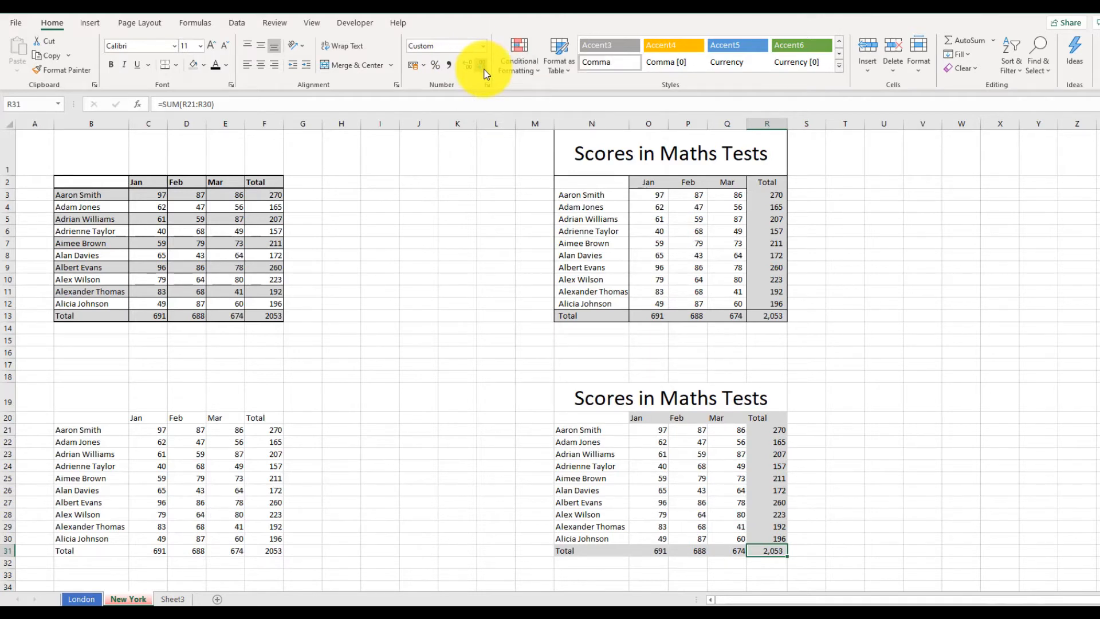
left_click(843, 491)
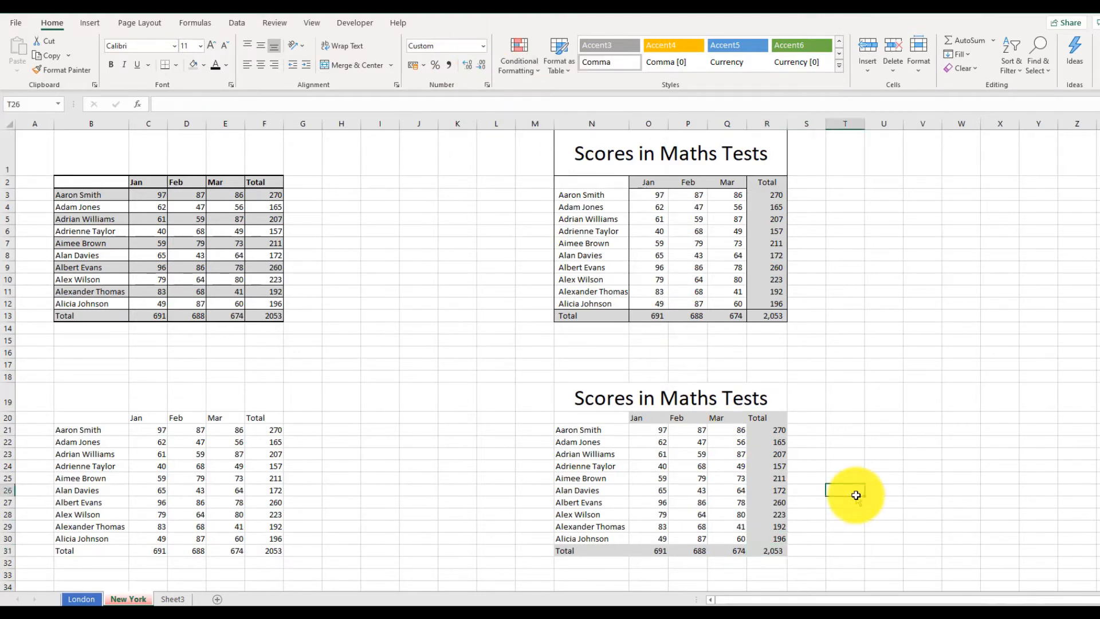
Apply an outside border around the whole new table N19:R31.
left_click(784, 552)
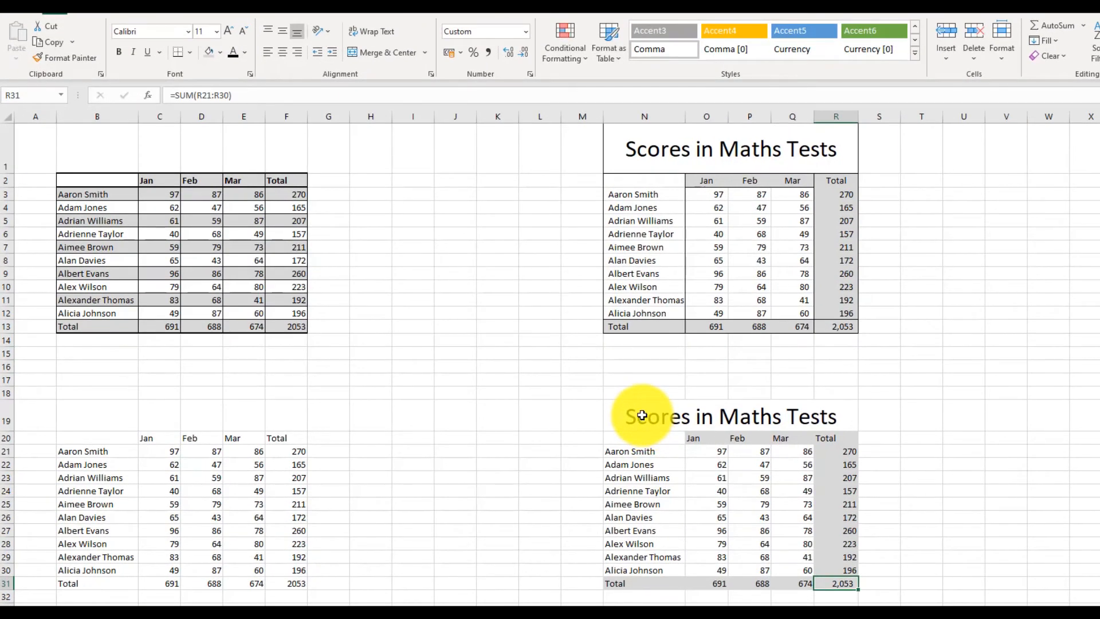
left_click_drag(641, 415, 772, 583)
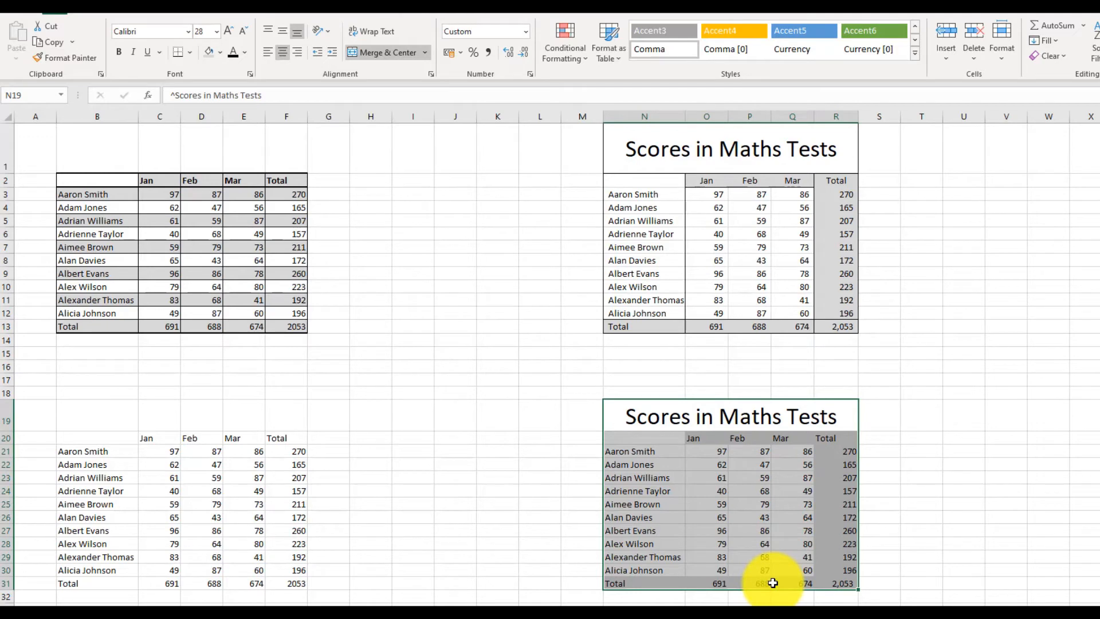
left_click(194, 56)
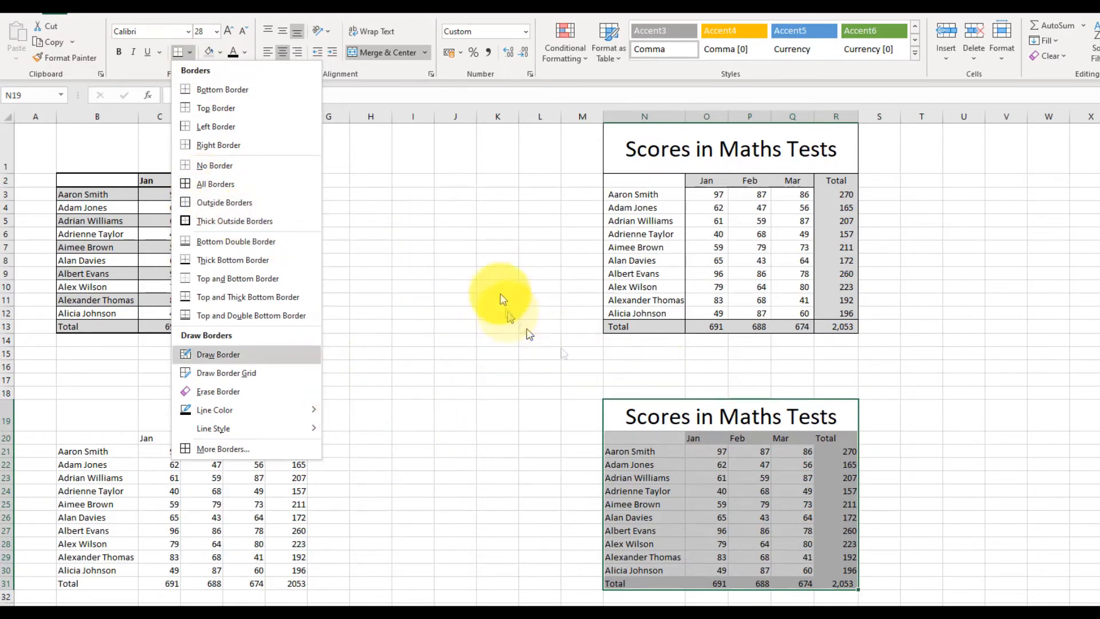
left_click(264, 207)
left_click(465, 387)
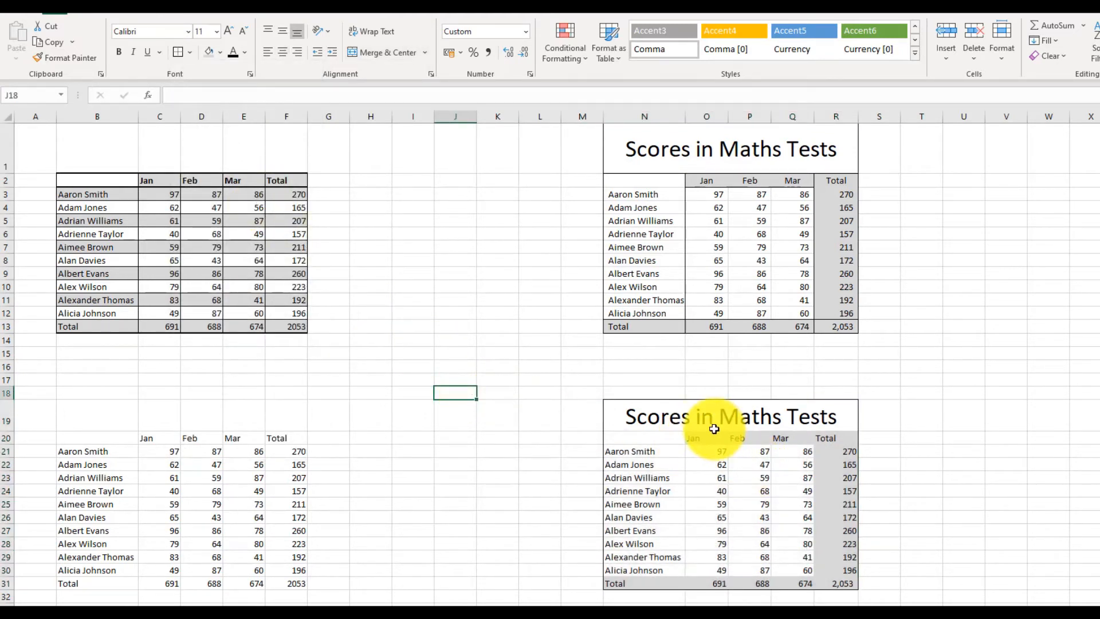
Apply an outside border around the month columns O20:Q31.
left_click_drag(701, 437, 773, 582)
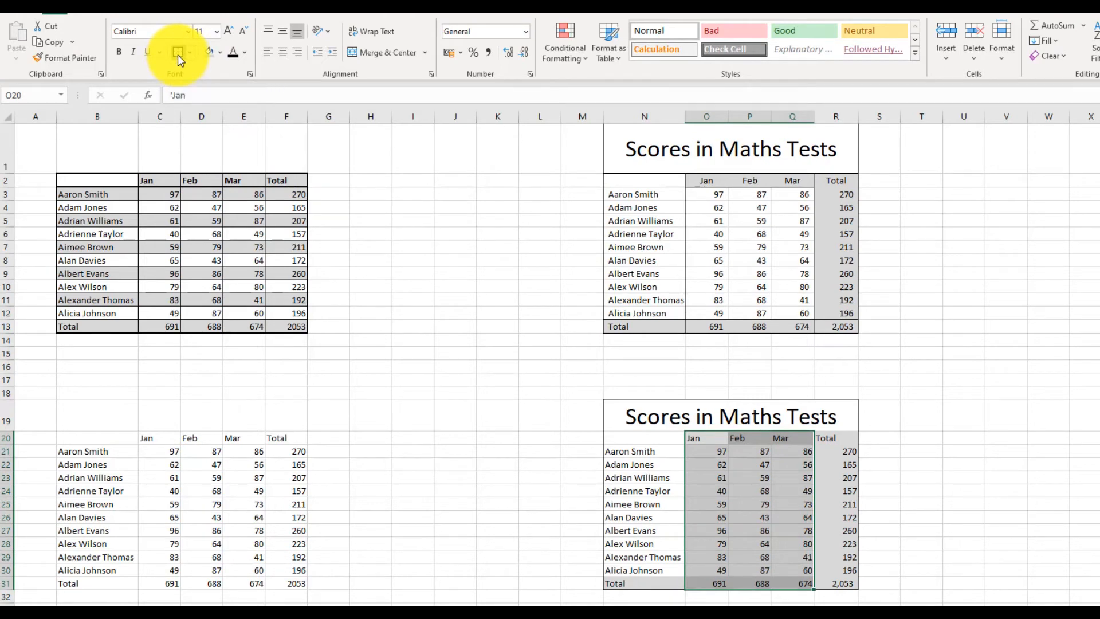
left_click(971, 474)
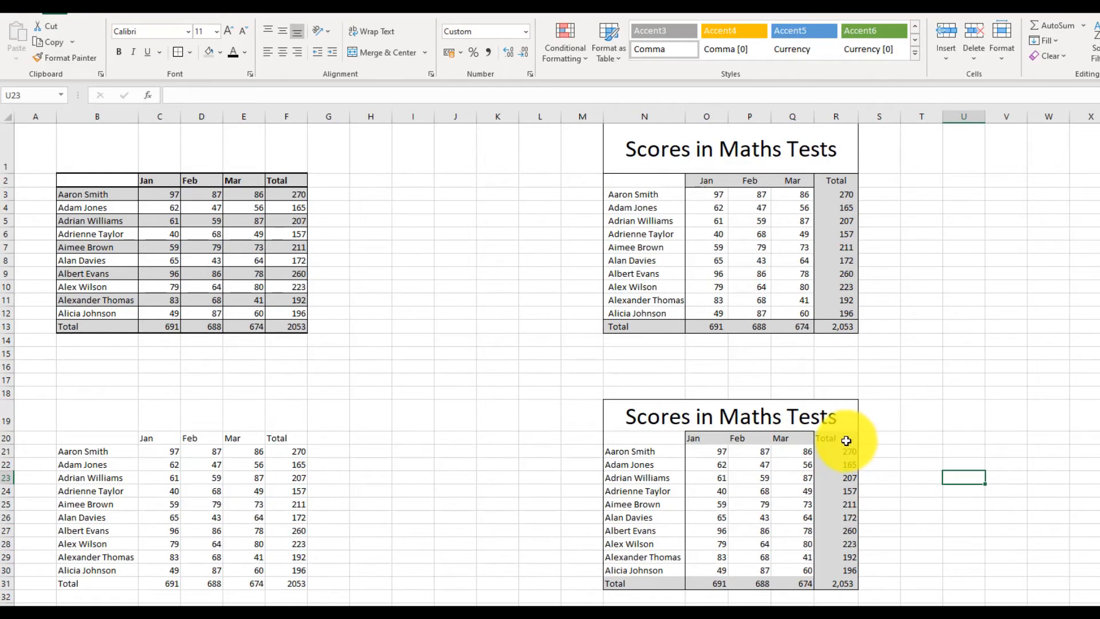
Add outside borders around the Total column R20:R31 and the Total row N31:R31.
left_click_drag(838, 444, 848, 584)
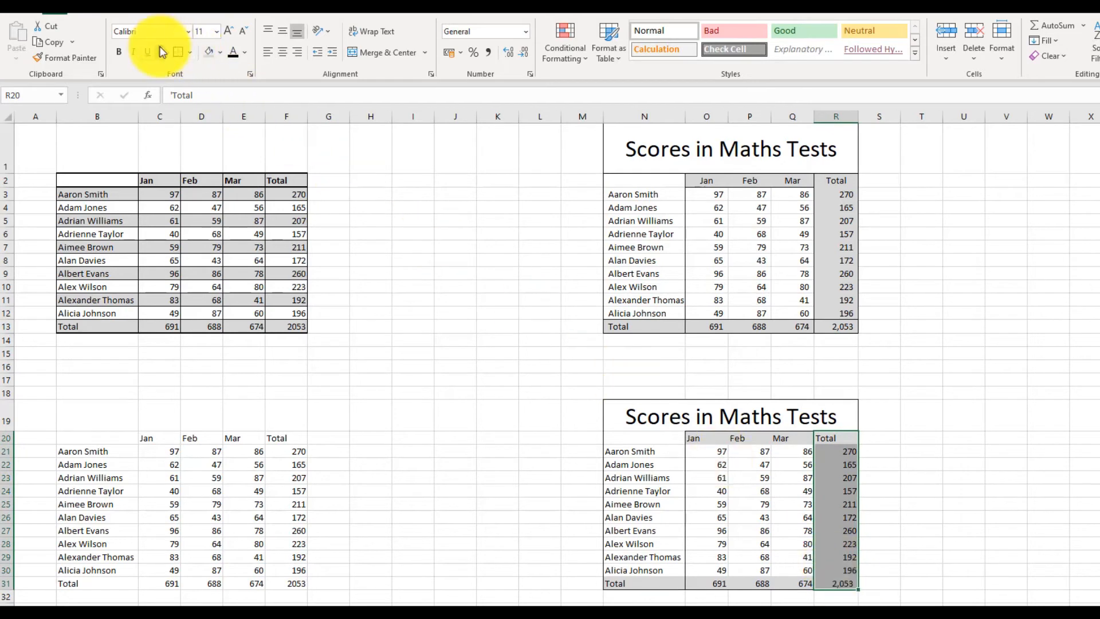
left_click(1039, 516)
left_click_drag(653, 581, 838, 589)
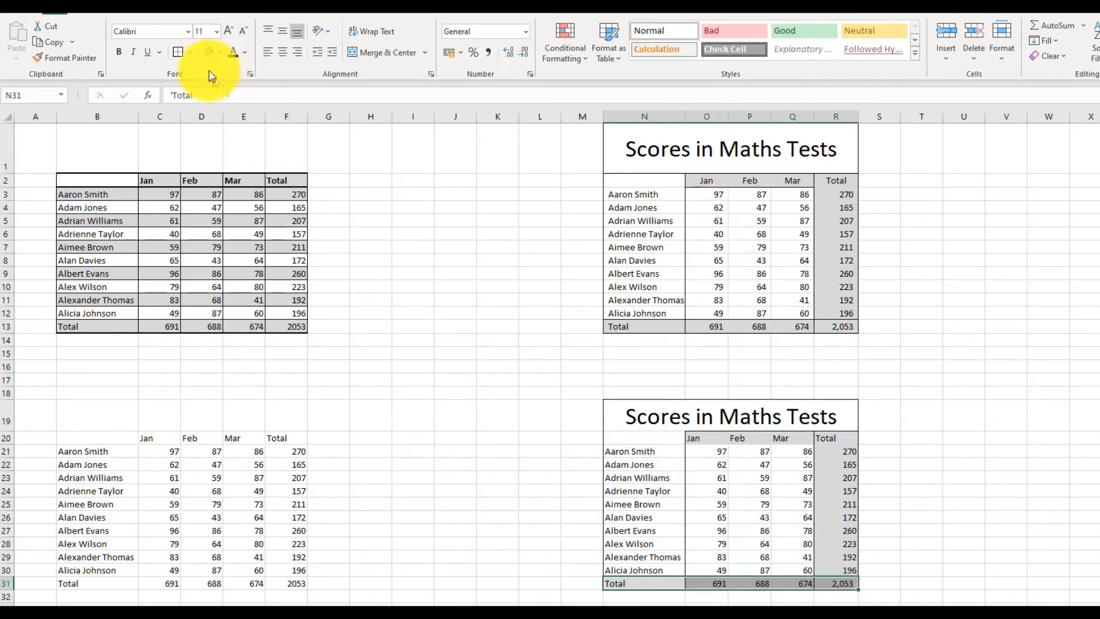
left_click(929, 450)
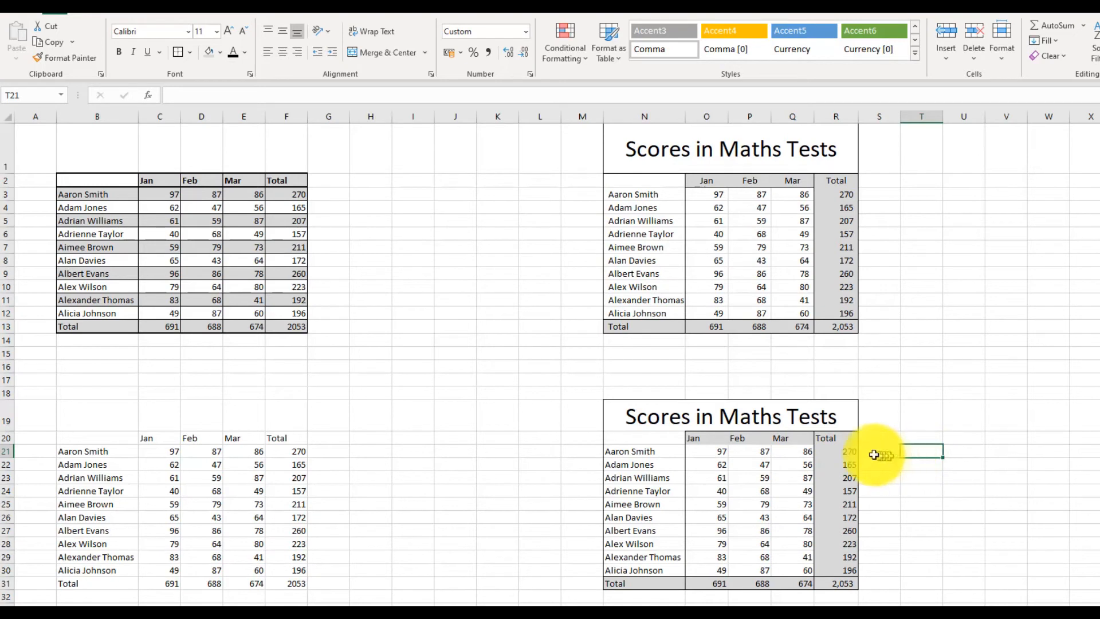
Apply an outside border around the month headers O20:Q20.
left_click(709, 439)
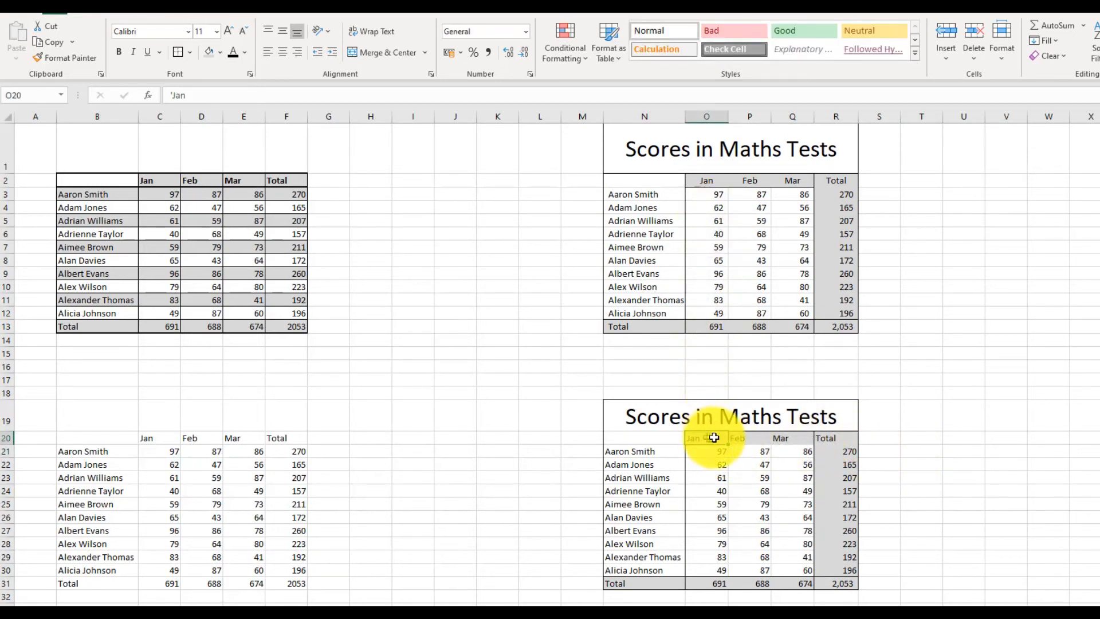
left_click_drag(710, 438, 780, 437)
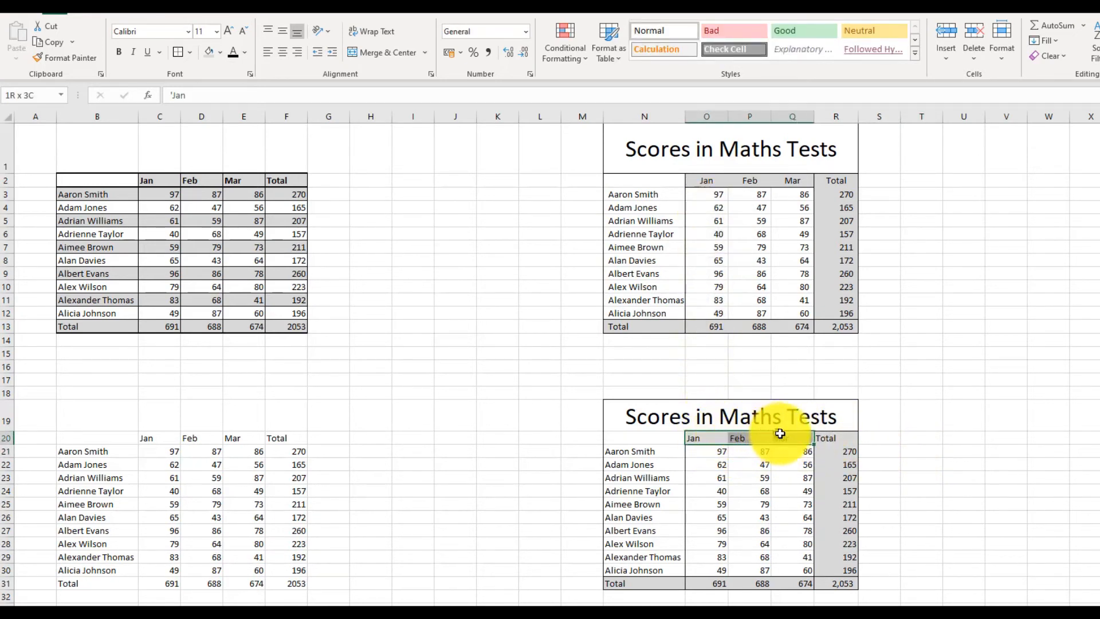
left_click(180, 53)
left_click(1099, 439)
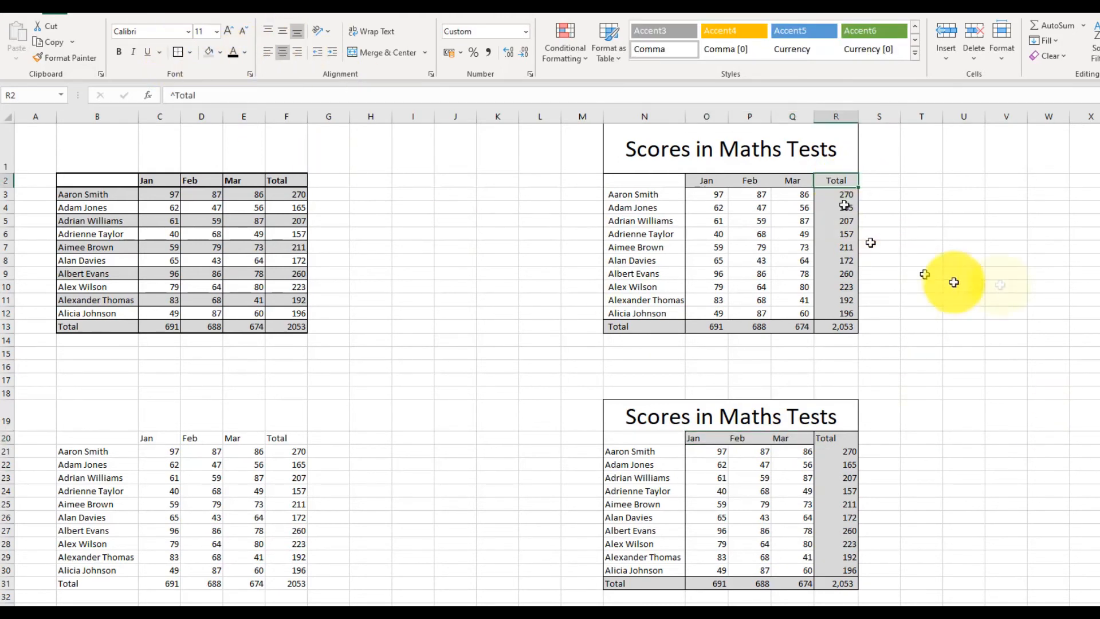
Apply an outside border to the Total header cell R20, matching the original table's header.
left_click(1013, 259)
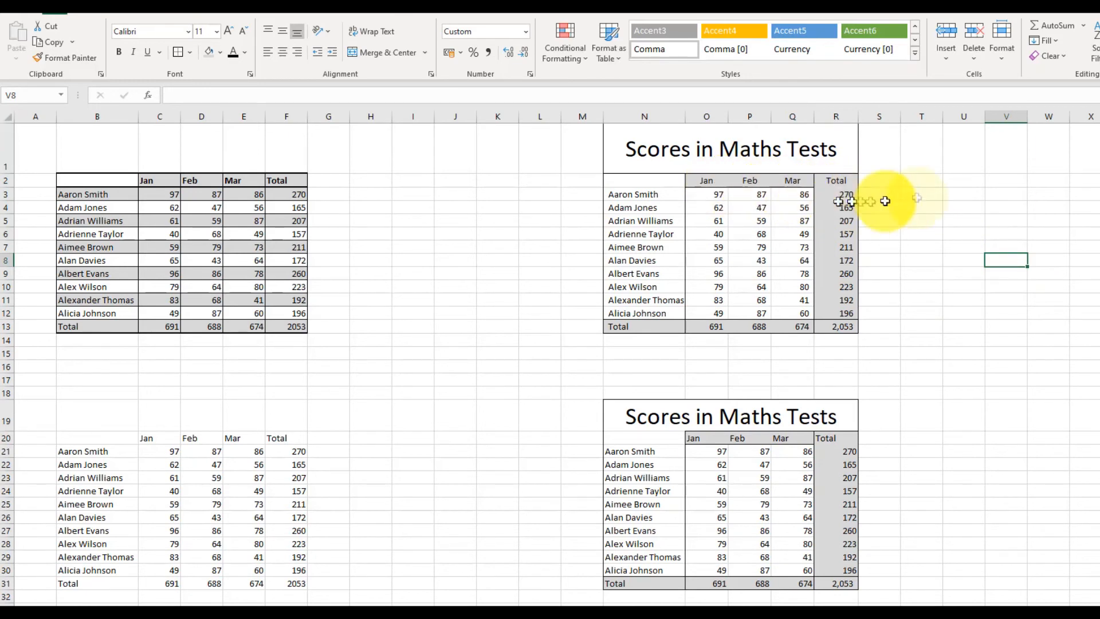
left_click(839, 183)
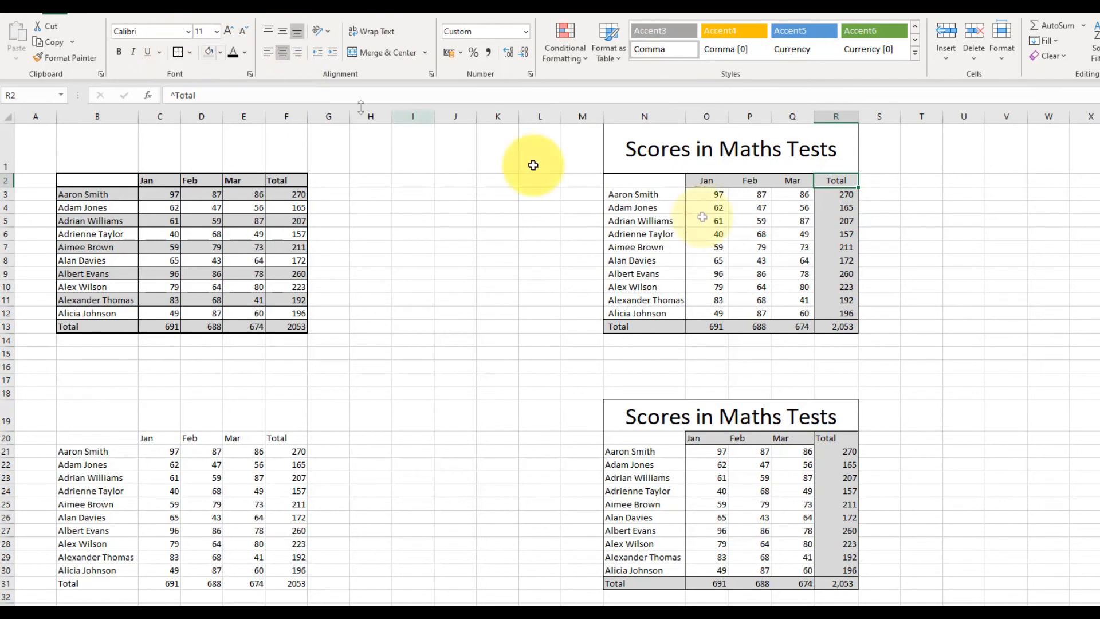
left_click(918, 297)
left_click(851, 436)
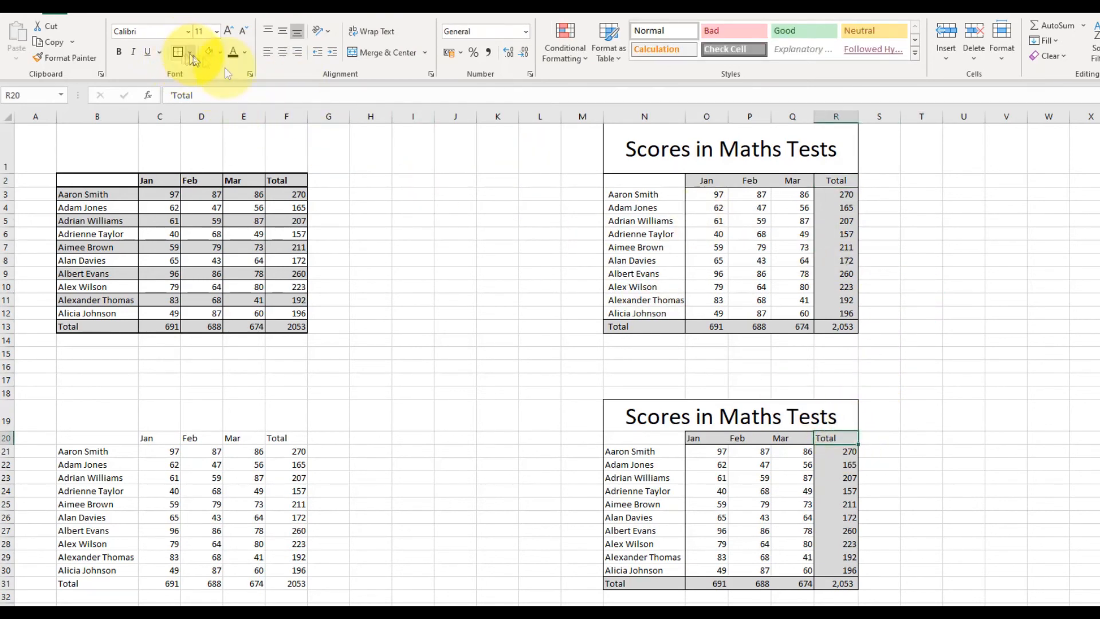
left_click(1048, 454)
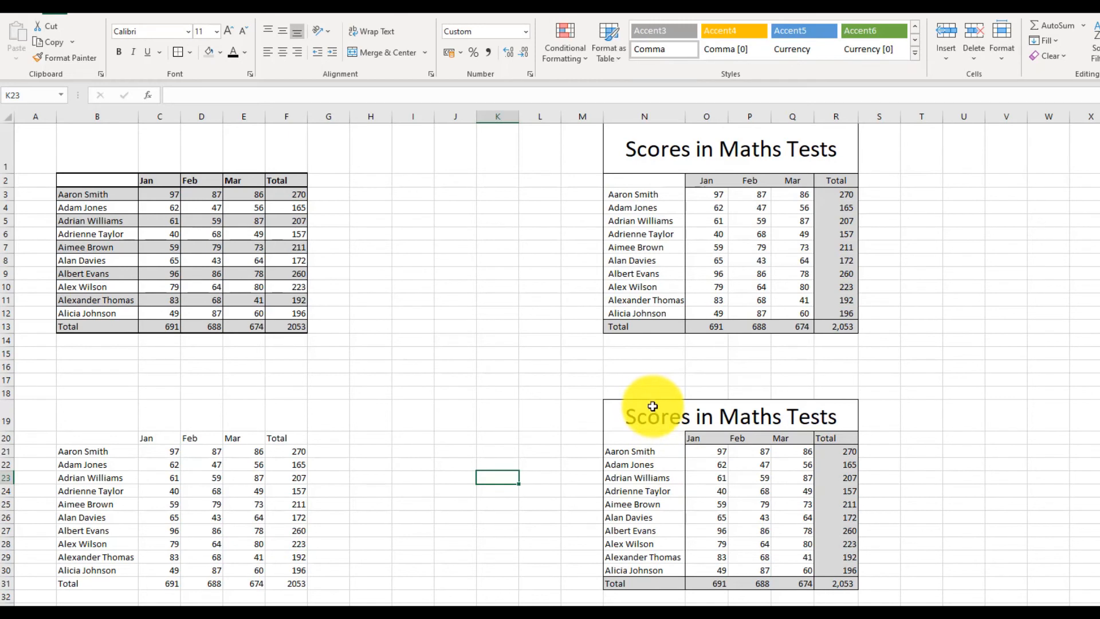
Shade the alternate rows 22, 24, 26, 28 and 30 of the new table (columns N to R) with grey fill.
left_click_drag(653, 411, 833, 582)
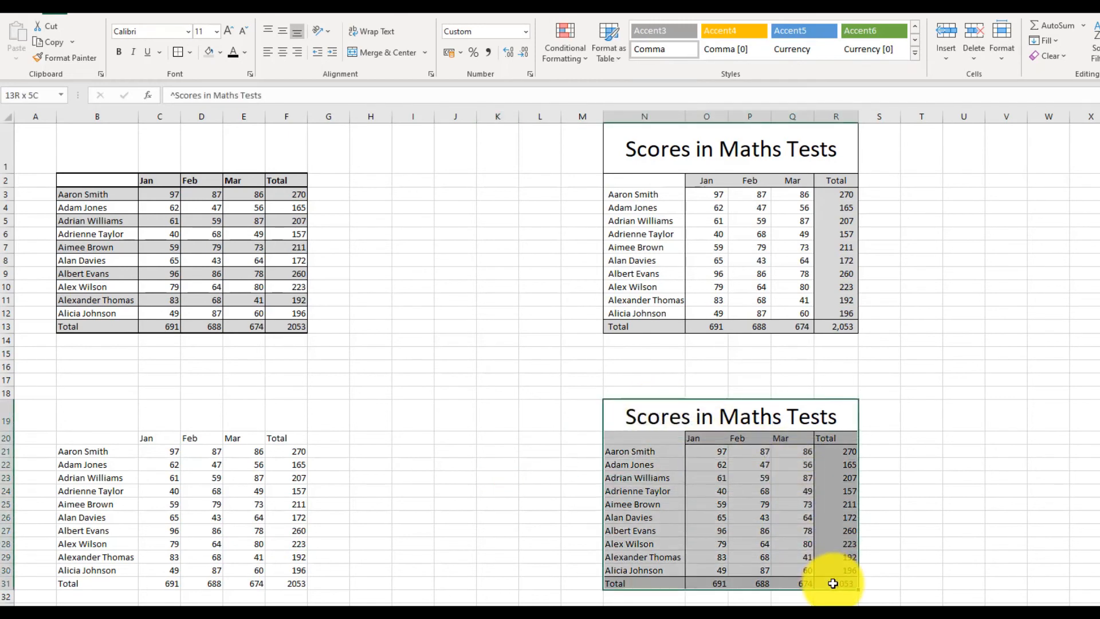
left_click(910, 510)
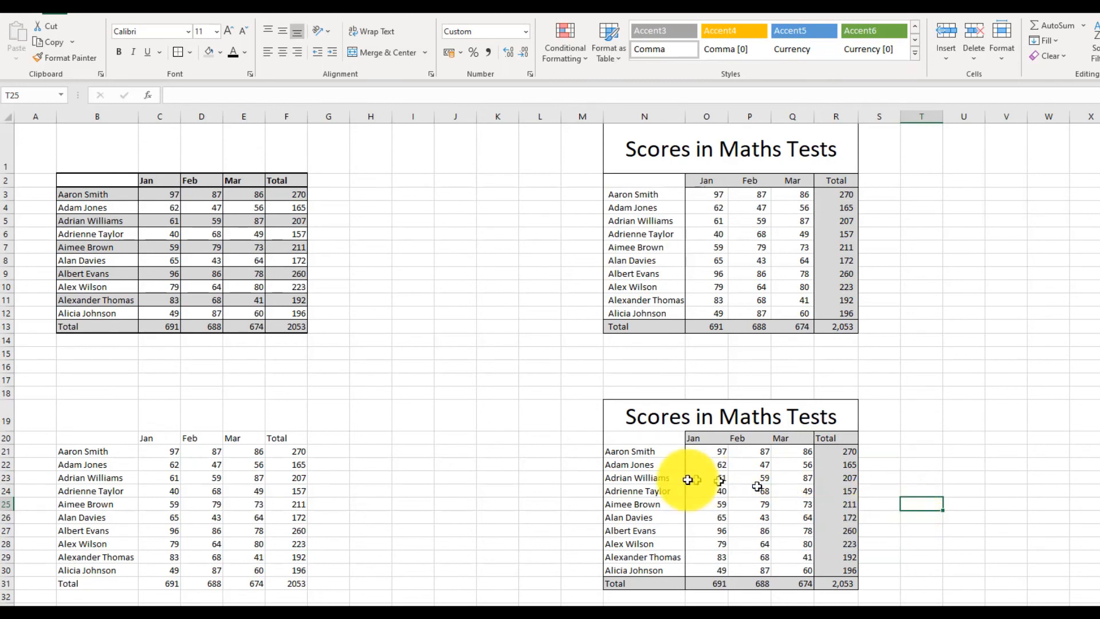
left_click(174, 268)
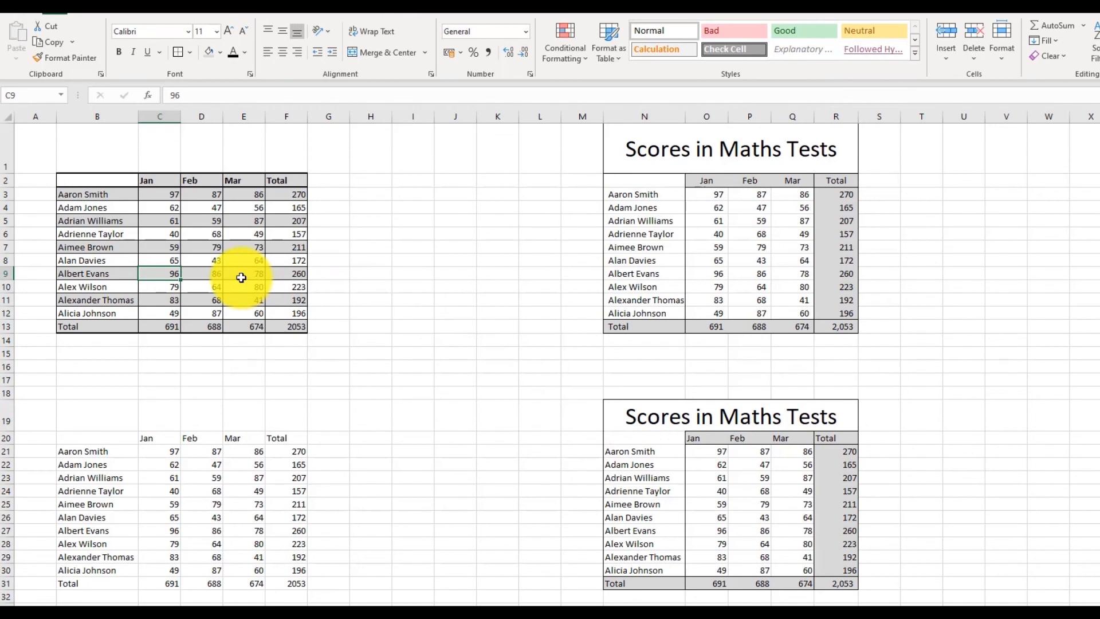
left_click_drag(630, 464, 846, 465)
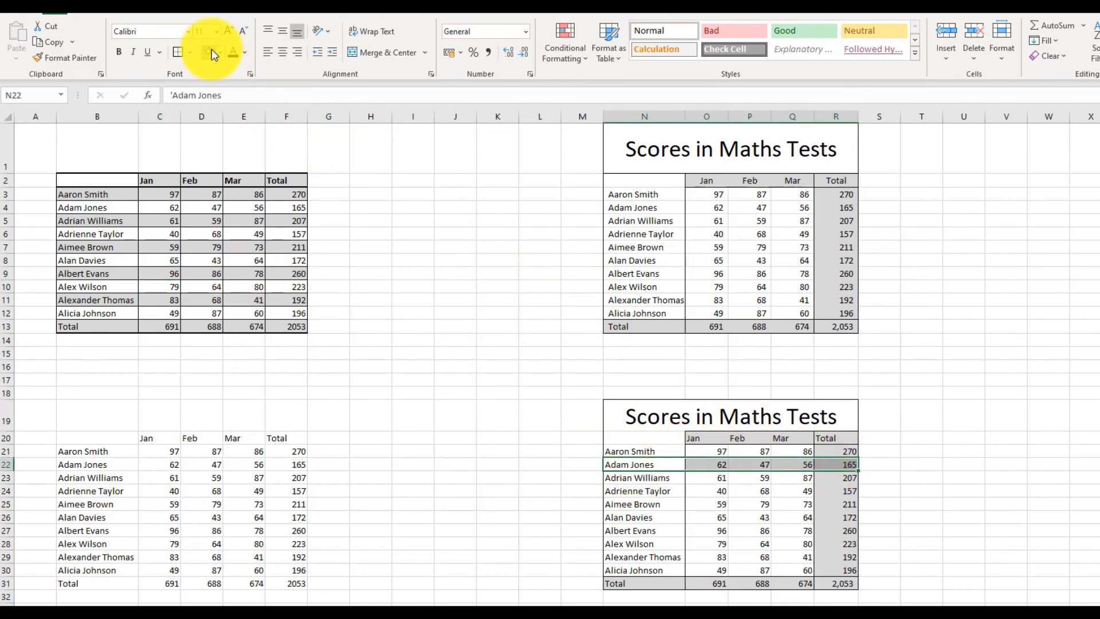
left_click_drag(666, 493, 839, 486)
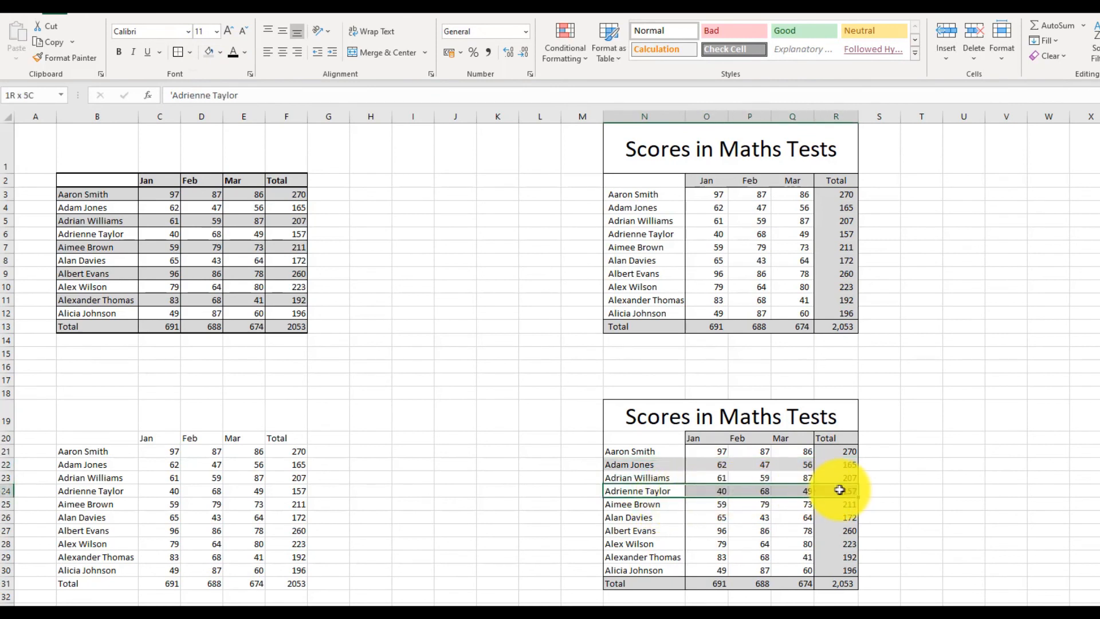
left_click(211, 58)
left_click_drag(644, 517, 856, 517)
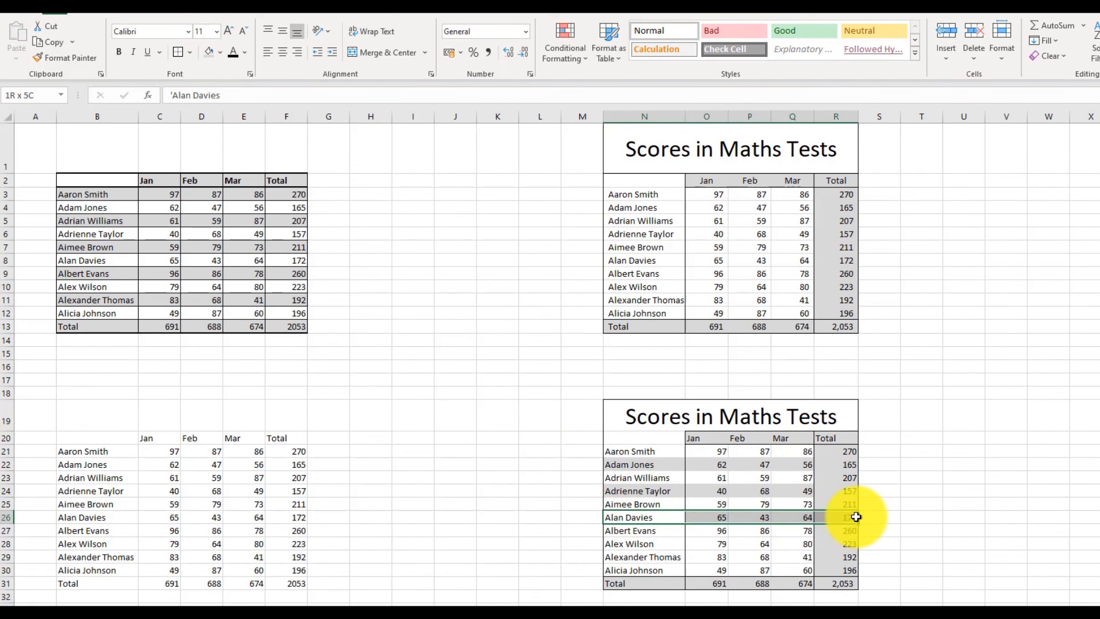
left_click(210, 52)
left_click_drag(665, 546, 849, 539)
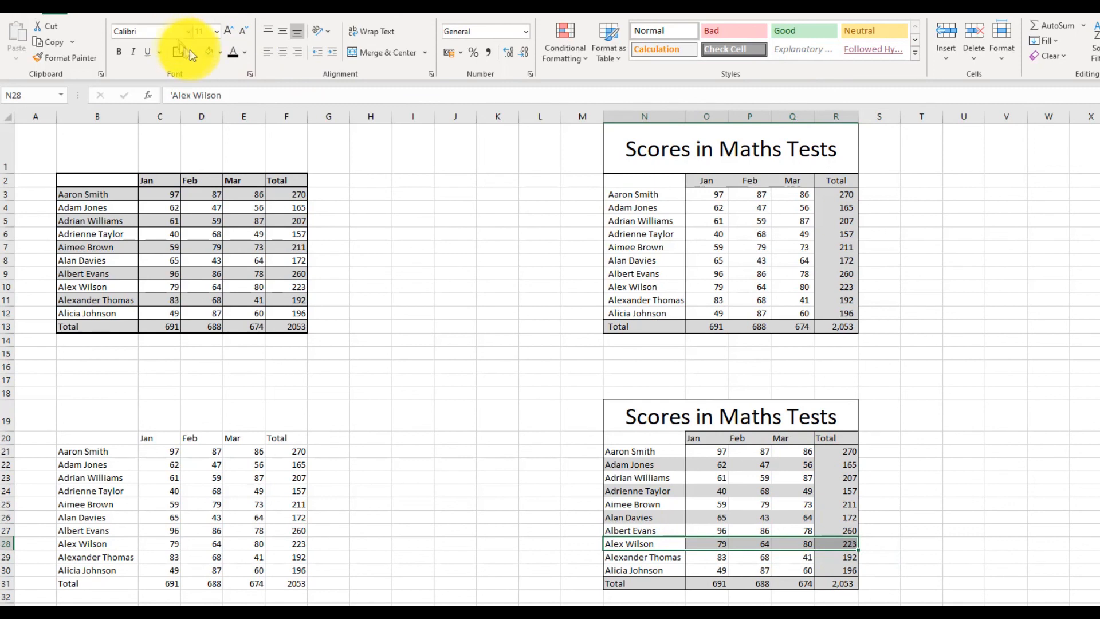
left_click(208, 55)
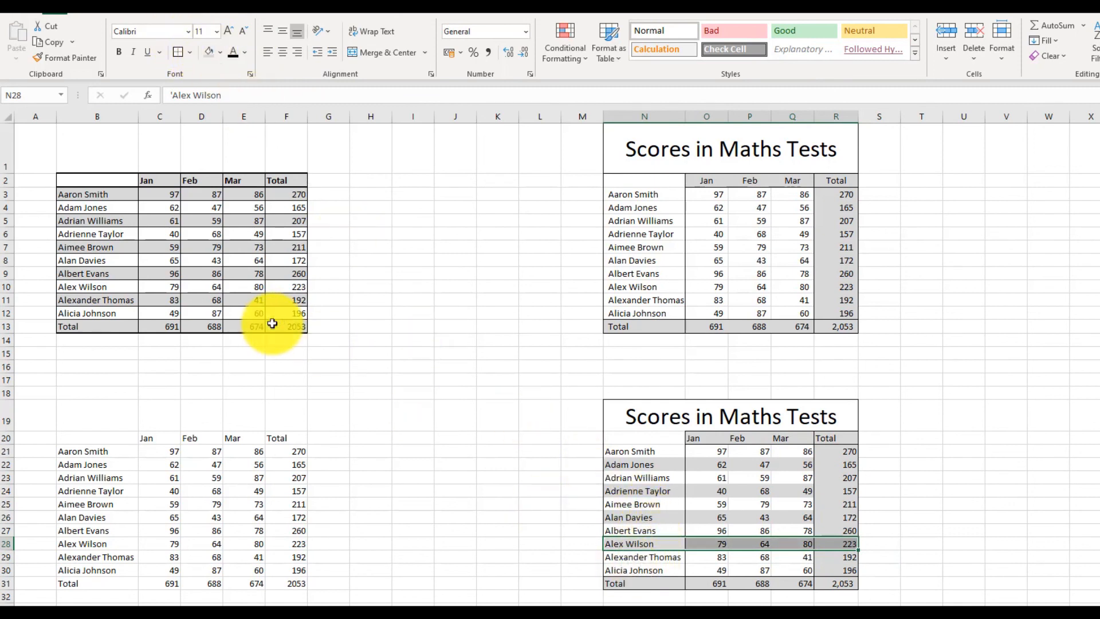
left_click_drag(651, 570, 824, 572)
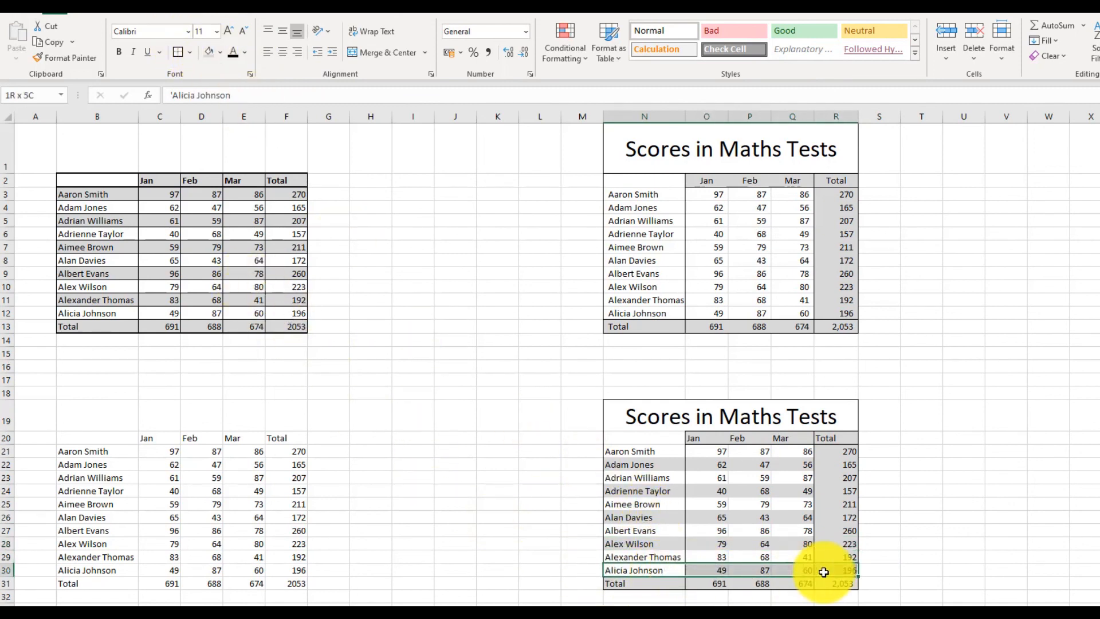
left_click(209, 51)
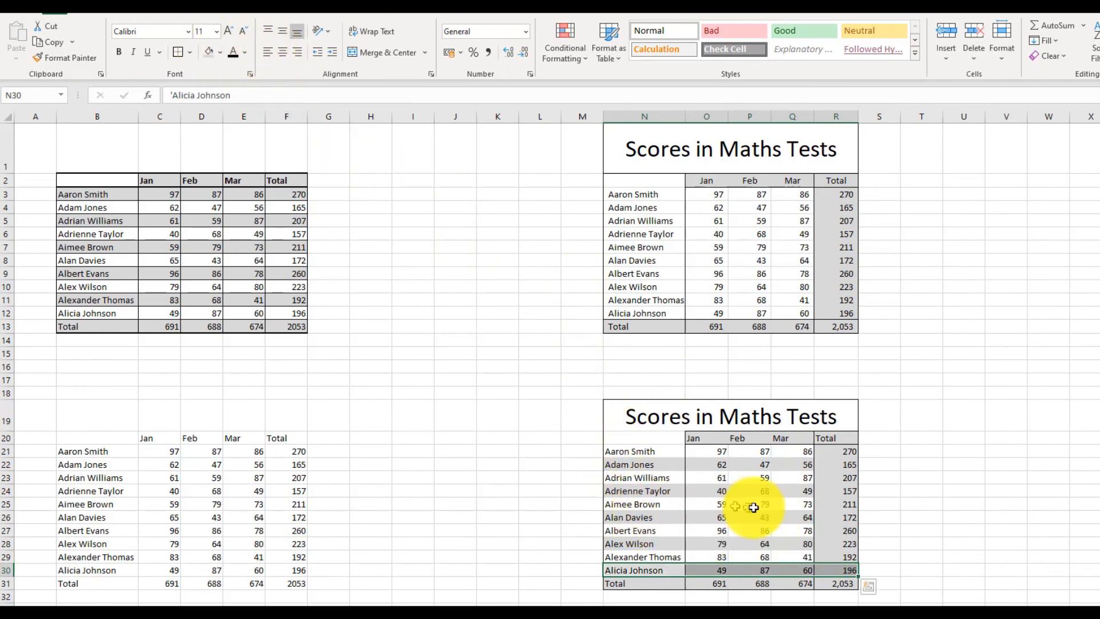
left_click(968, 477)
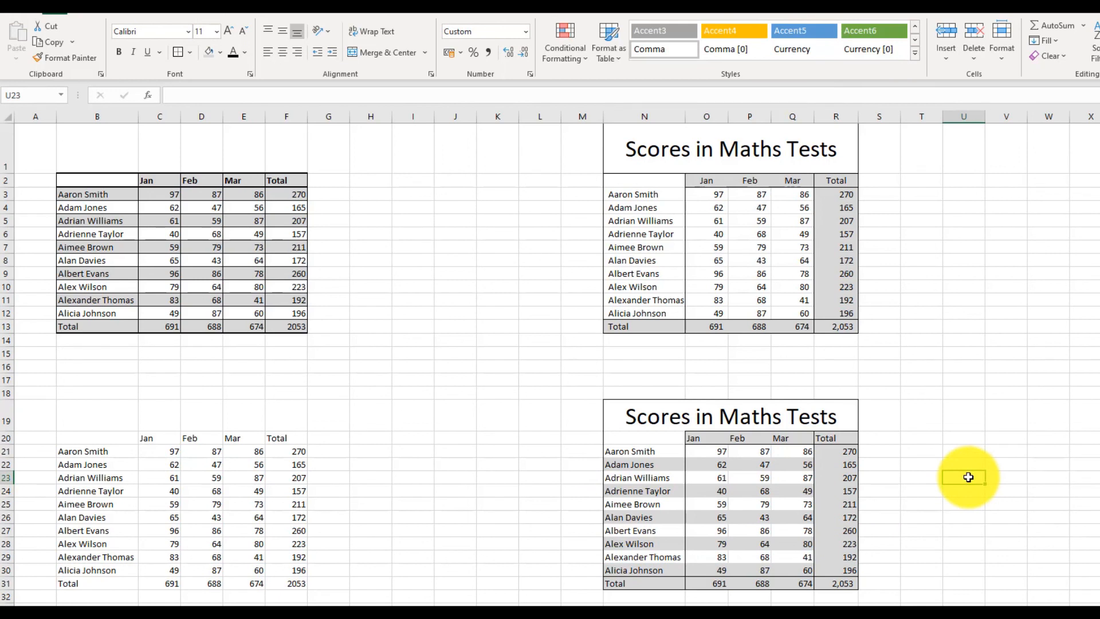